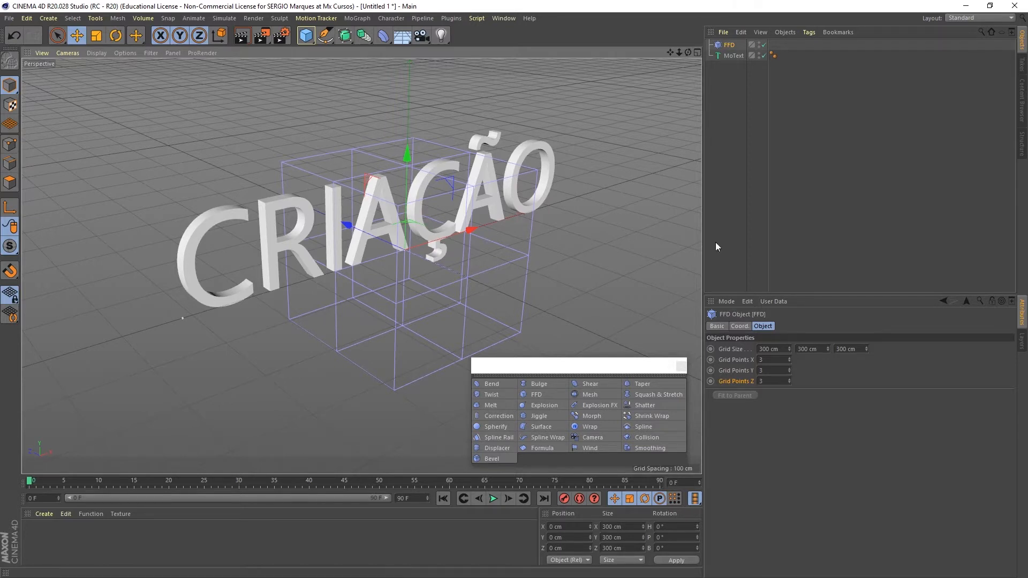
# - Make the FFD deformer a child of the MoText object and fit its grid to the parent text
pyautogui.click(741, 360)
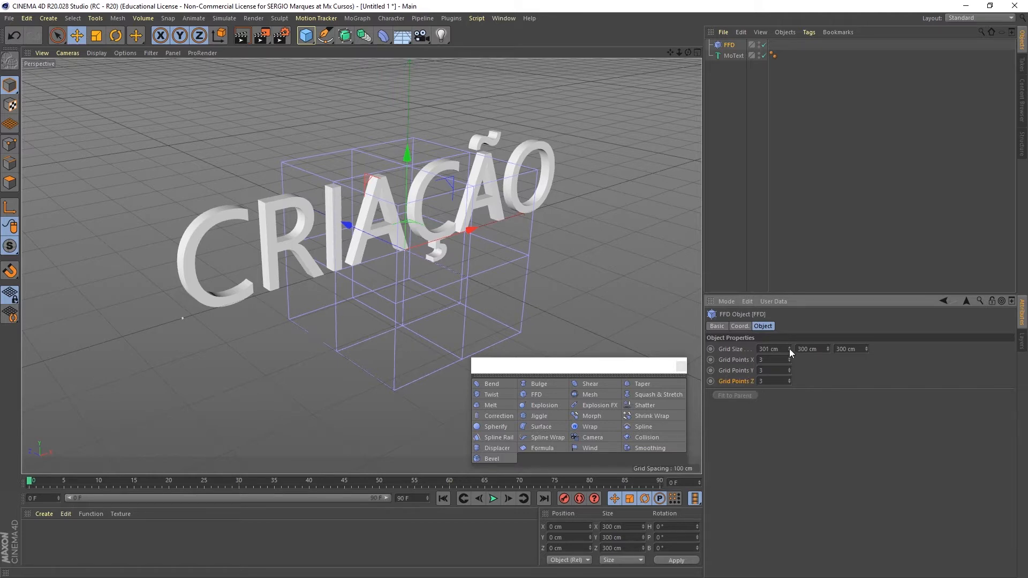
pyautogui.moveTo(789, 349); pyautogui.dragTo(828, 382)
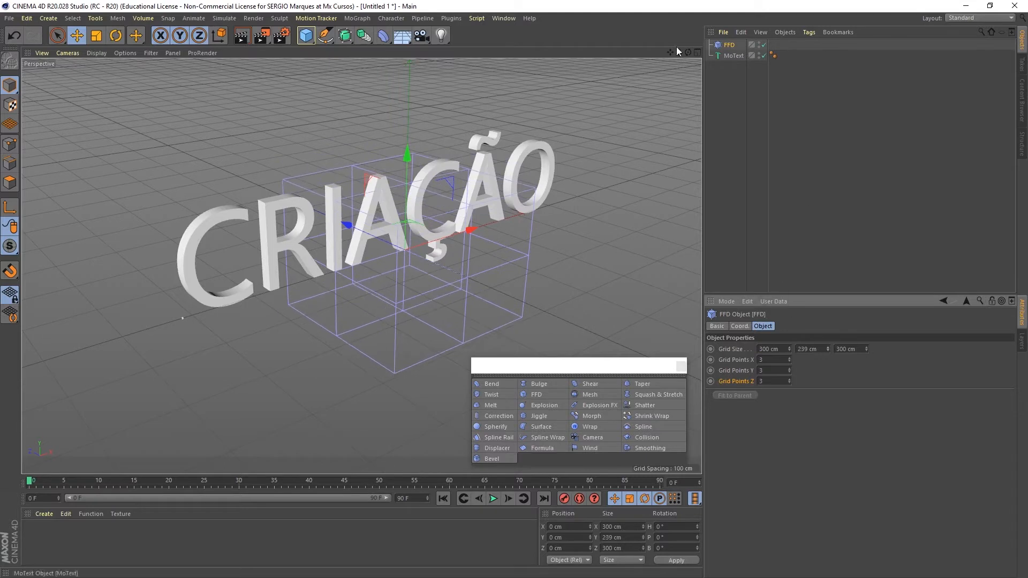
pyautogui.moveTo(731, 46); pyautogui.dragTo(736, 57)
pyautogui.click(741, 395)
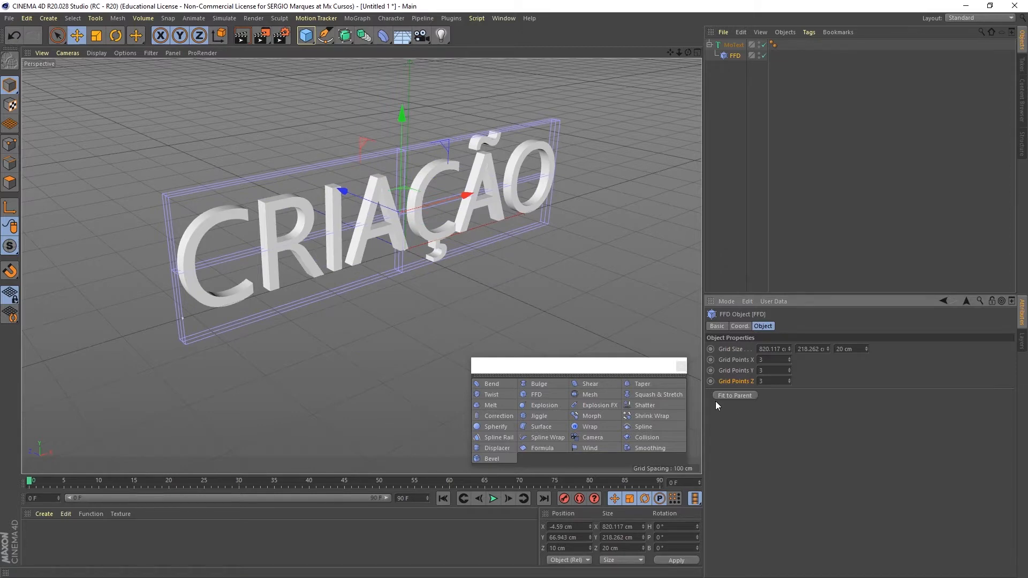
# - Switch to point editing and change the FFD's Z grid points to 2 and back to 3
pyautogui.scroll(4, 221, 230)
pyautogui.keyDown('alt'); pyautogui.moveTo(246, 306); pyautogui.dragTo(291, 306); pyautogui.keyUp('alt')
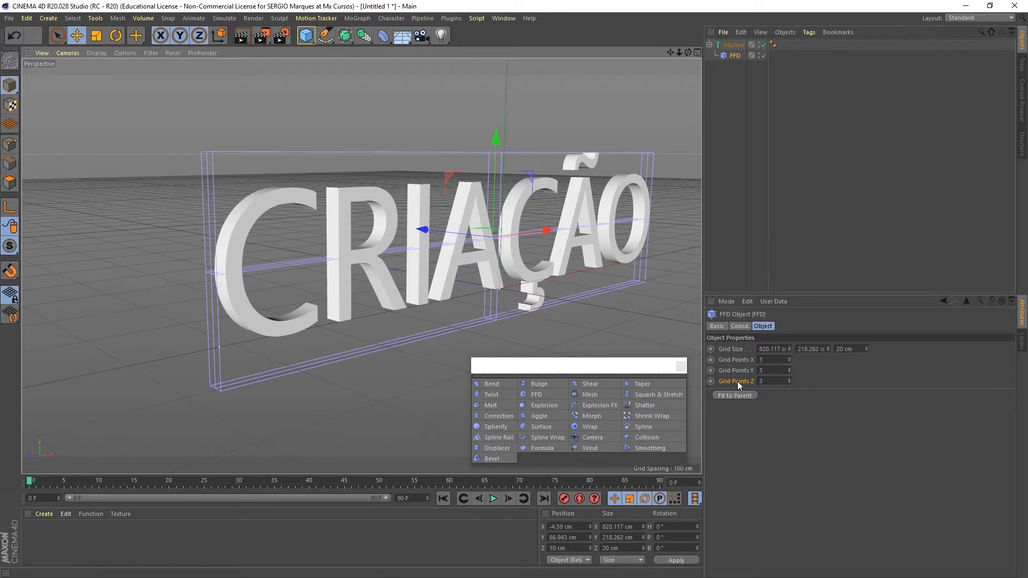
pyautogui.click(10, 144)
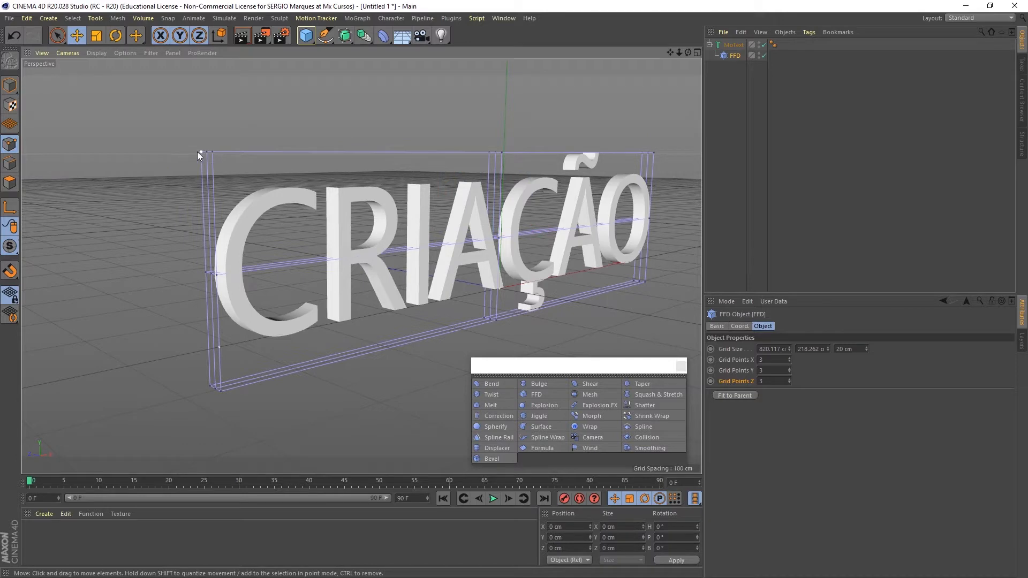
pyautogui.keyDown('alt'); pyautogui.moveTo(165, 306); pyautogui.dragTo(295, 319); pyautogui.keyUp('alt')
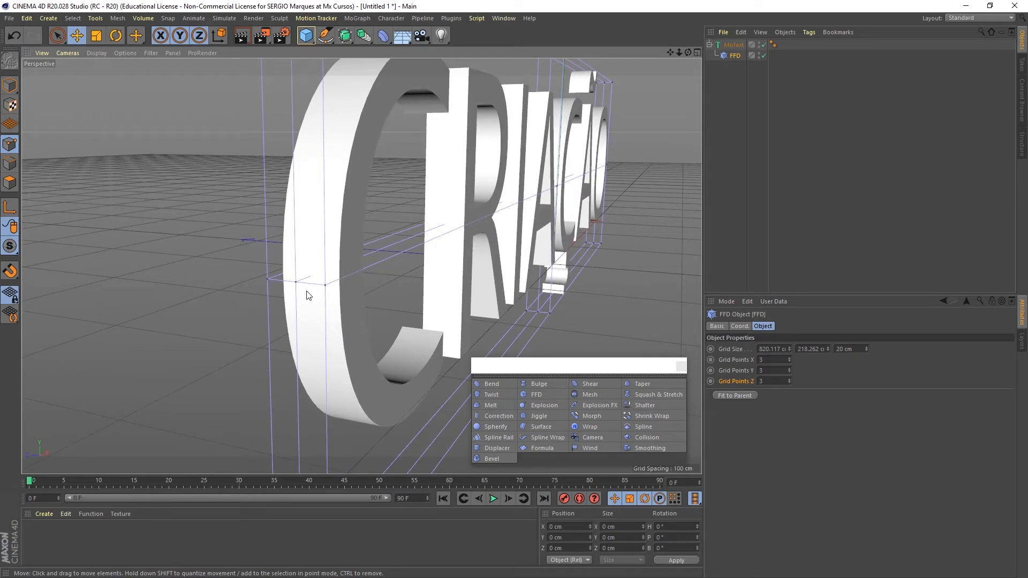
pyautogui.click(788, 382)
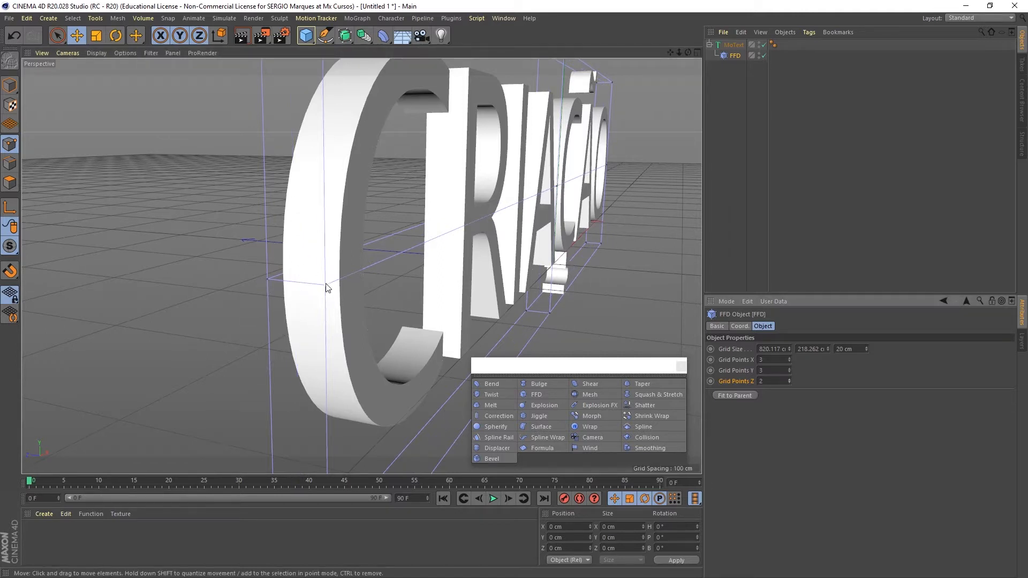
pyautogui.click(789, 379)
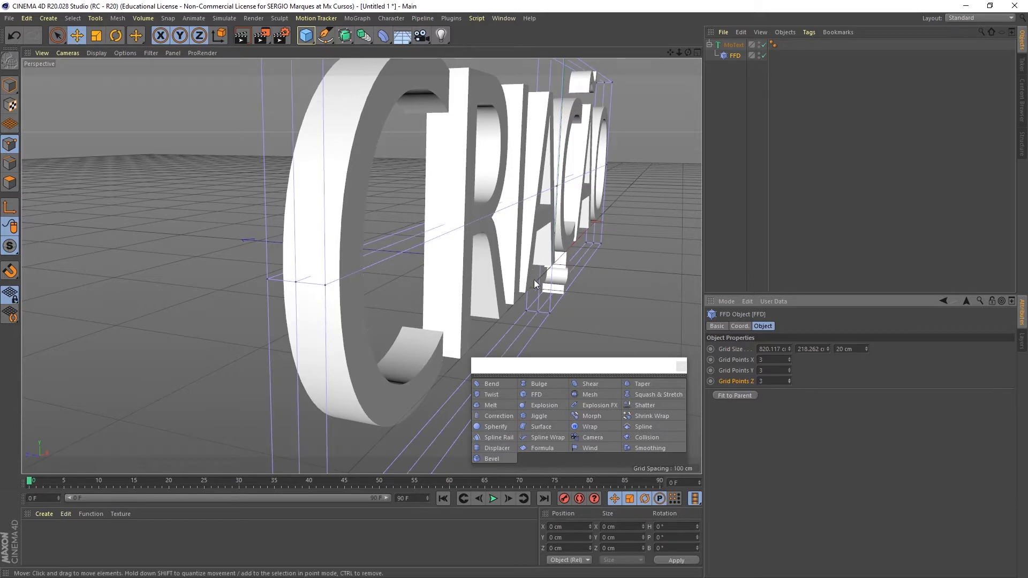
# - Examine the Y subdivision by picking the upper, middle and lower grid points of the cage's central column
pyautogui.keyDown('alt'); pyautogui.moveTo(534, 280); pyautogui.dragTo(509, 265); pyautogui.keyUp('alt')
pyautogui.keyDown('alt'); pyautogui.moveTo(486, 213); pyautogui.dragTo(492, 281, button='middle'); pyautogui.keyUp('alt')
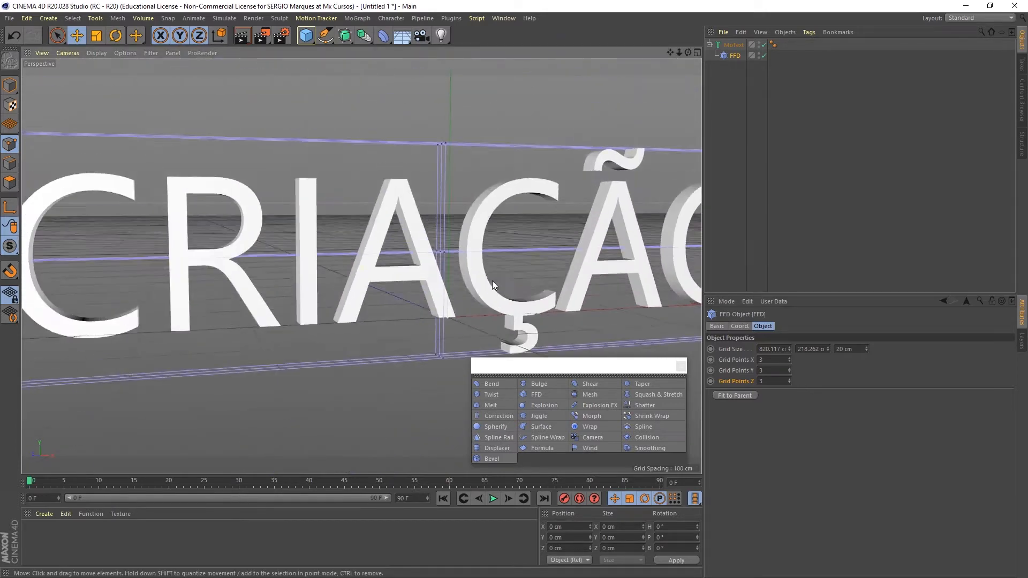
pyautogui.click(731, 371)
pyautogui.scroll(3, 481, 235)
pyautogui.keyDown('alt'); pyautogui.moveTo(481, 236); pyautogui.dragTo(465, 266); pyautogui.keyUp('alt')
pyautogui.click(431, 111)
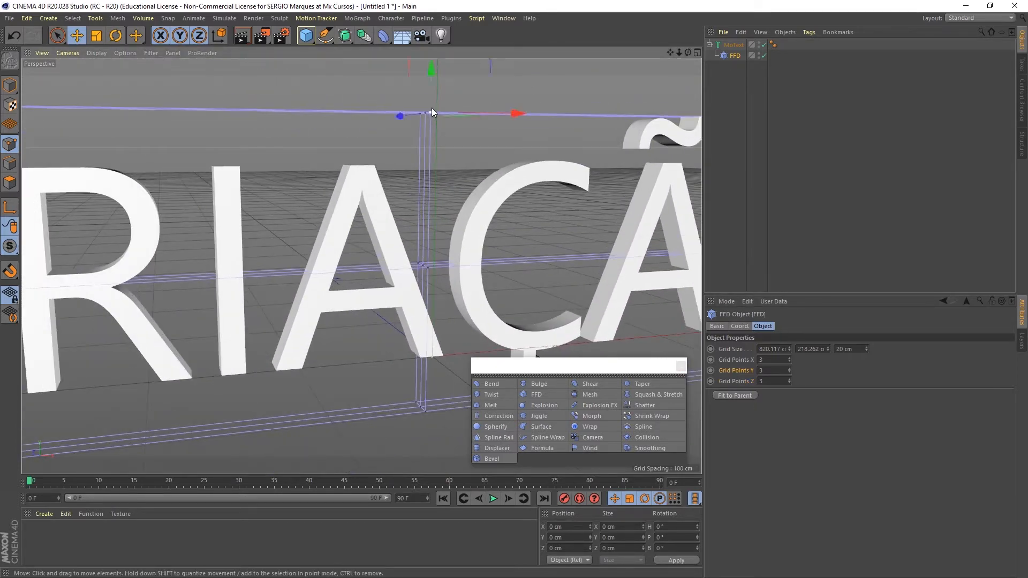
pyautogui.click(426, 266)
pyautogui.click(425, 411)
# - Examine the X subdivision by selecting the start, middle and end grid points along the cage's upper front edge
pyautogui.click(747, 360)
pyautogui.scroll(-3, 412, 202)
pyautogui.keyDown('alt'); pyautogui.moveTo(412, 202); pyautogui.dragTo(325, 201, button='middle'); pyautogui.keyUp('alt')
pyautogui.keyDown('alt'); pyautogui.moveTo(397, 227); pyautogui.dragTo(50, 156); pyautogui.keyUp('alt')
pyautogui.click(34, 154)
pyautogui.keyDown('shift'); pyautogui.click(449, 149); pyautogui.keyUp('shift')
pyautogui.keyDown('alt'); pyautogui.moveTo(685, 155); pyautogui.dragTo(616, 153, button='middle'); pyautogui.keyUp('alt')
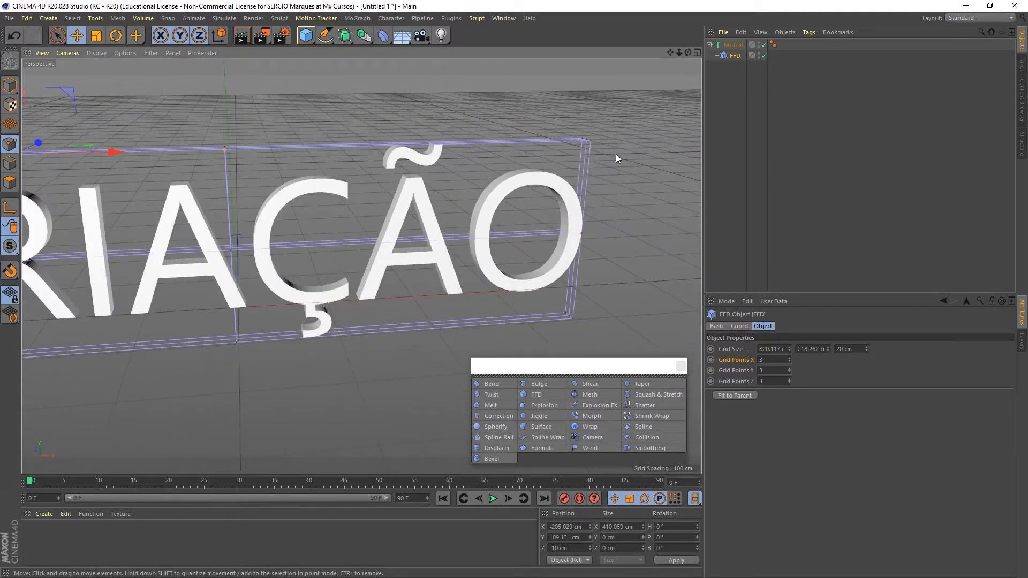
pyautogui.keyDown('shift'); pyautogui.click(596, 141); pyautogui.keyUp('shift')
# - Set the FFD's grid points to 17 in X and 9 in Y
pyautogui.keyDown('alt'); pyautogui.moveTo(594, 140); pyautogui.dragTo(481, 274); pyautogui.keyUp('alt')
pyautogui.scroll(-5, 474, 268)
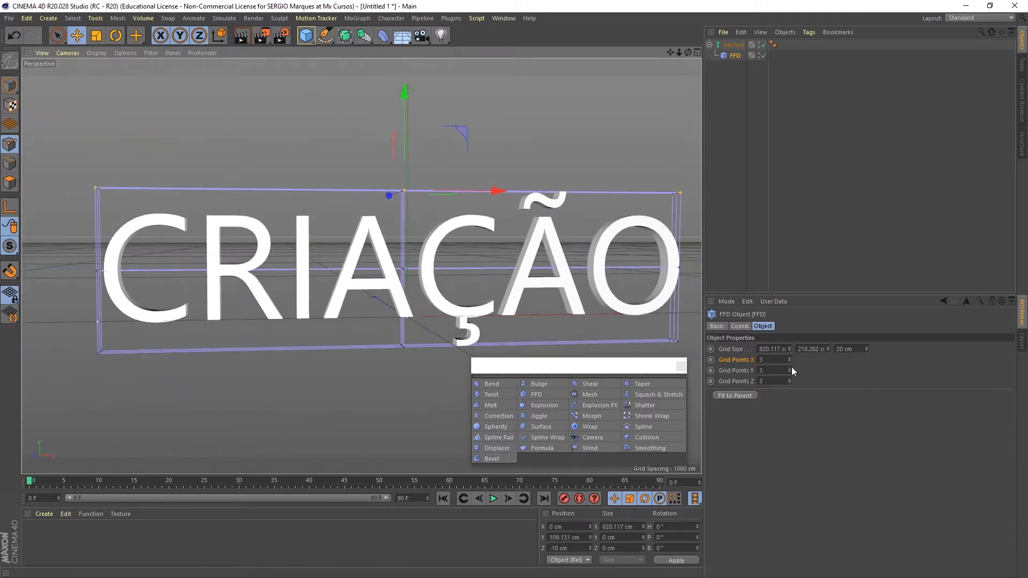
pyautogui.moveTo(788, 358); pyautogui.dragTo(789, 366)
pyautogui.click(789, 368)
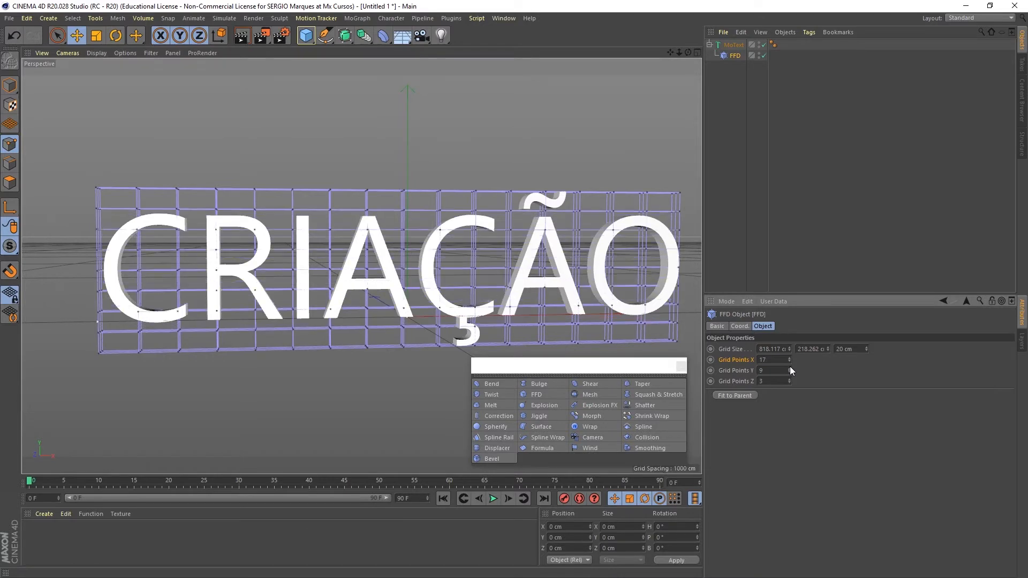
# - Try moving a single front grid point at the letter R along Z to about -110 cm, and undo the move
pyautogui.keyDown('alt'); pyautogui.moveTo(233, 316); pyautogui.dragTo(333, 345); pyautogui.keyUp('alt')
pyautogui.scroll(2, 248, 272)
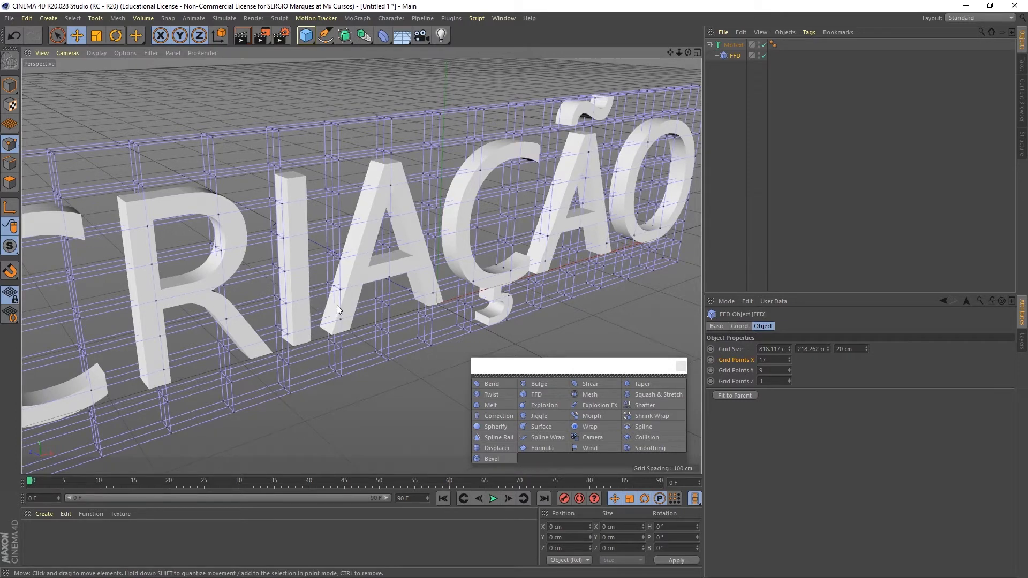
pyautogui.keyDown('alt'); pyautogui.moveTo(271, 261); pyautogui.dragTo(314, 200); pyautogui.keyUp('alt')
pyautogui.keyDown('alt'); pyautogui.moveTo(390, 267); pyautogui.dragTo(328, 252); pyautogui.keyUp('alt')
pyautogui.click(316, 249)
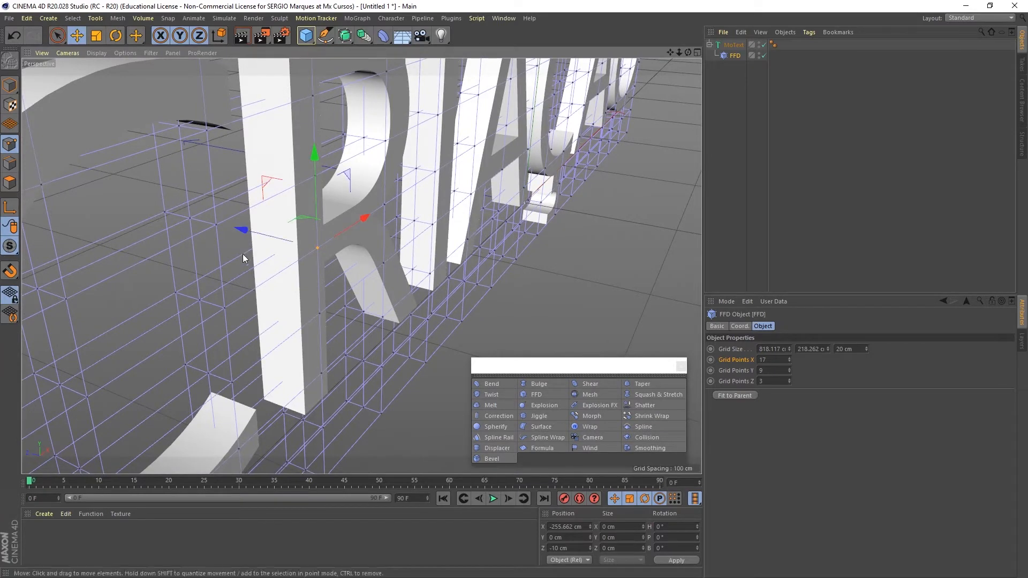
pyautogui.moveTo(251, 236); pyautogui.dragTo(486, 340)
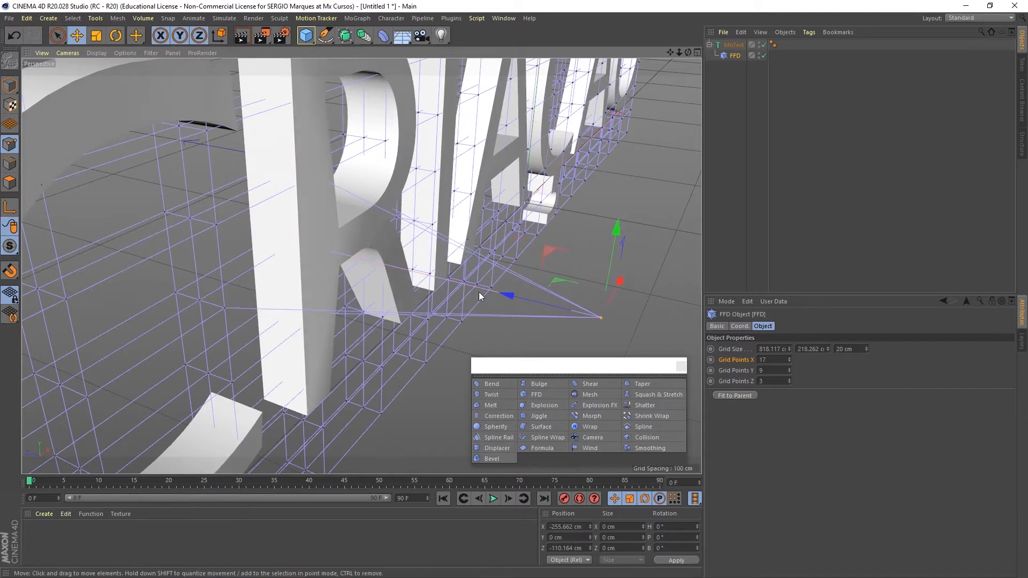
pyautogui.keyDown('alt'); pyautogui.moveTo(479, 291); pyautogui.dragTo(483, 265); pyautogui.keyUp('alt')
pyautogui.keyDown('alt'); pyautogui.moveTo(483, 265); pyautogui.dragTo(354, 223, button='middle'); pyautogui.keyUp('alt')
pyautogui.keyDown('alt'); pyautogui.moveTo(356, 225); pyautogui.dragTo(370, 335); pyautogui.keyUp('alt')
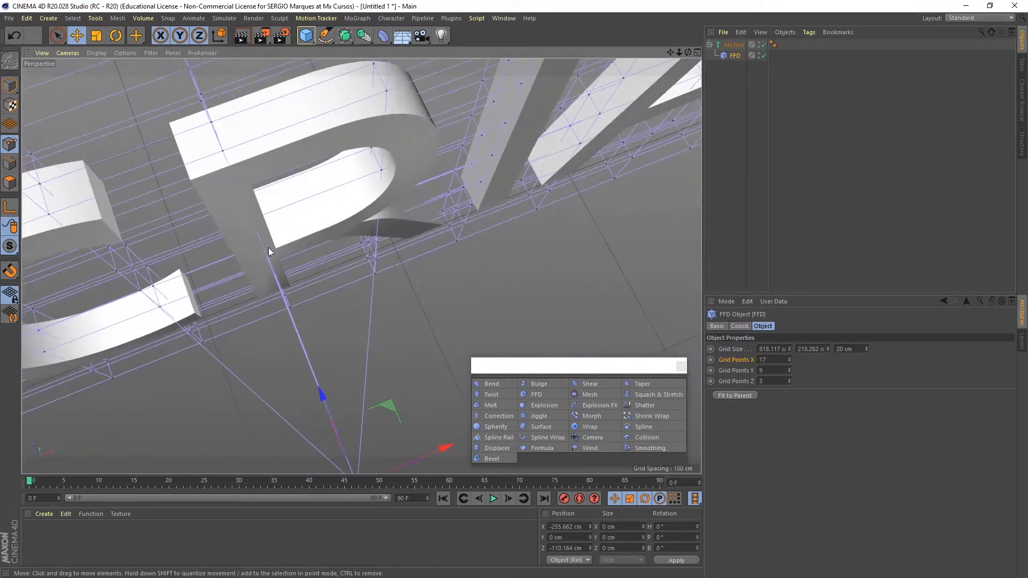
pyautogui.scroll(-5, 339, 191)
pyautogui.keyDown('alt'); pyautogui.moveTo(361, 265); pyautogui.dragTo(341, 214); pyautogui.keyUp('alt')
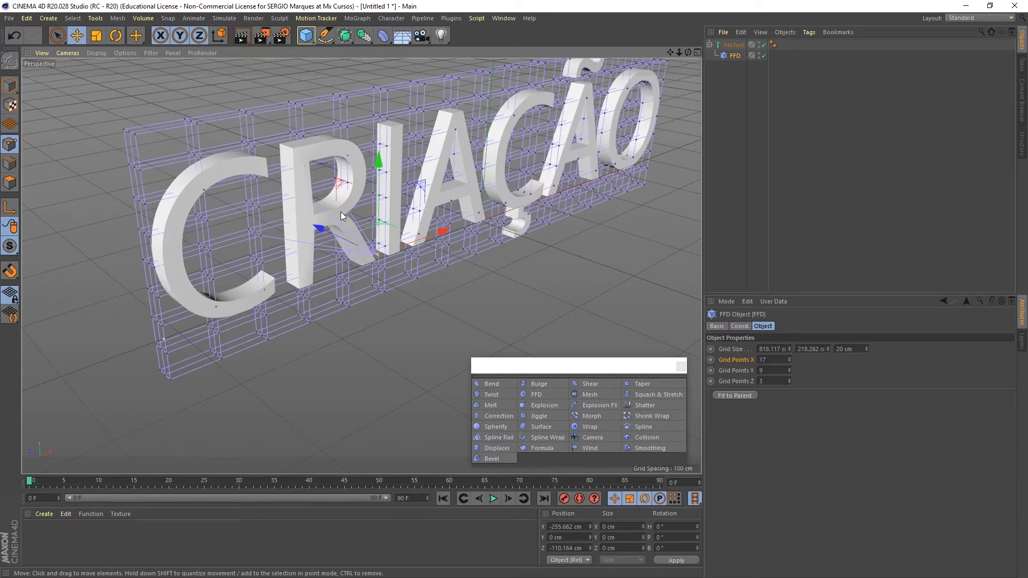
pyautogui.hotkey('ctrl', 'z')
# - Set the FFD's grid points to 2 in X, Y and Z
pyautogui.click(763, 359)
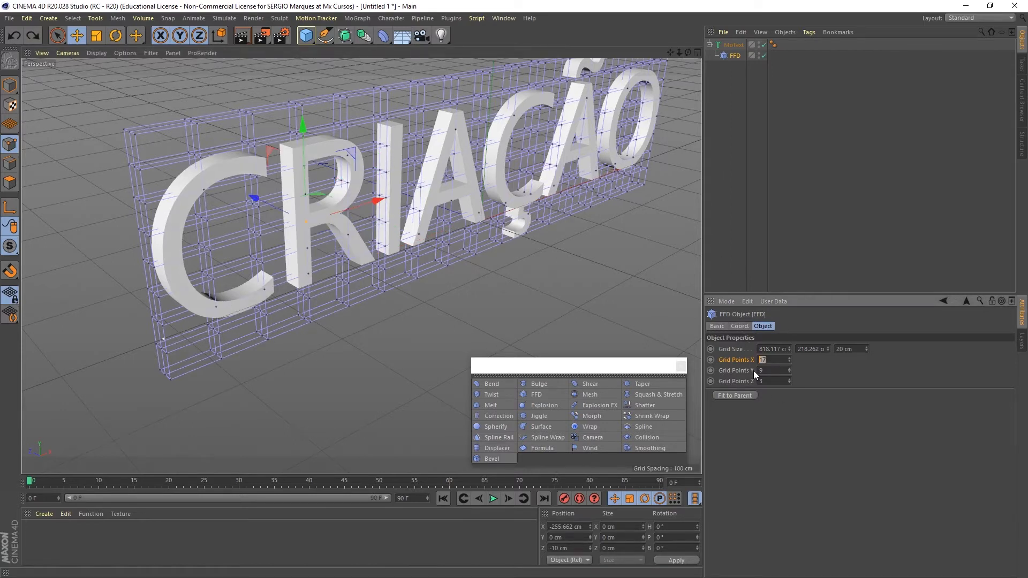
pyautogui.write('2')
pyautogui.press('Tab')
pyautogui.write('2')
pyautogui.press('Tab')
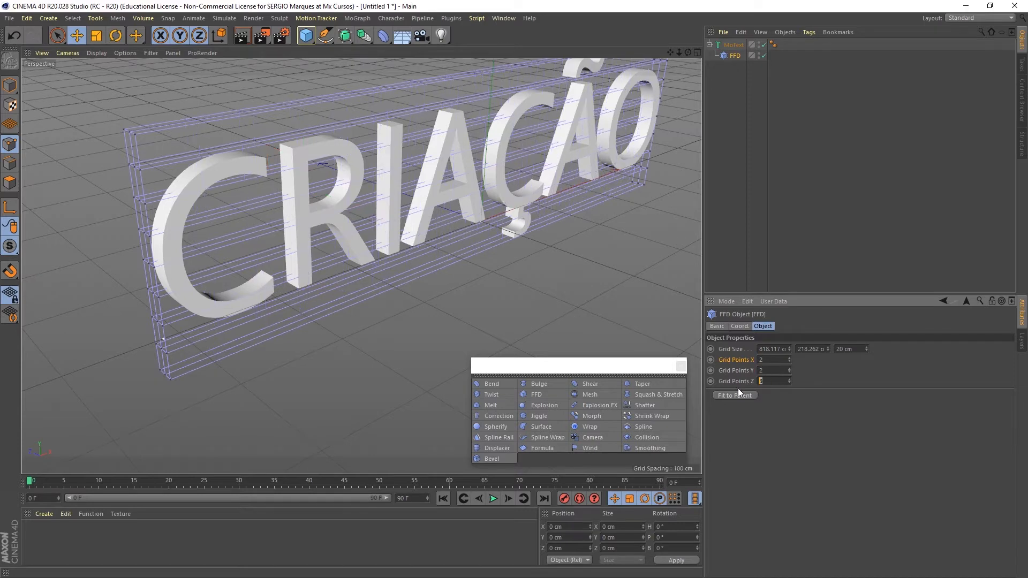
pyautogui.write('2')
pyautogui.press('Return')
# - Try lowering the upper front corner point beside the C to about 56.5 cm in Y, and undo the move
pyautogui.keyDown('alt'); pyautogui.moveTo(438, 251); pyautogui.dragTo(376, 293); pyautogui.keyUp('alt')
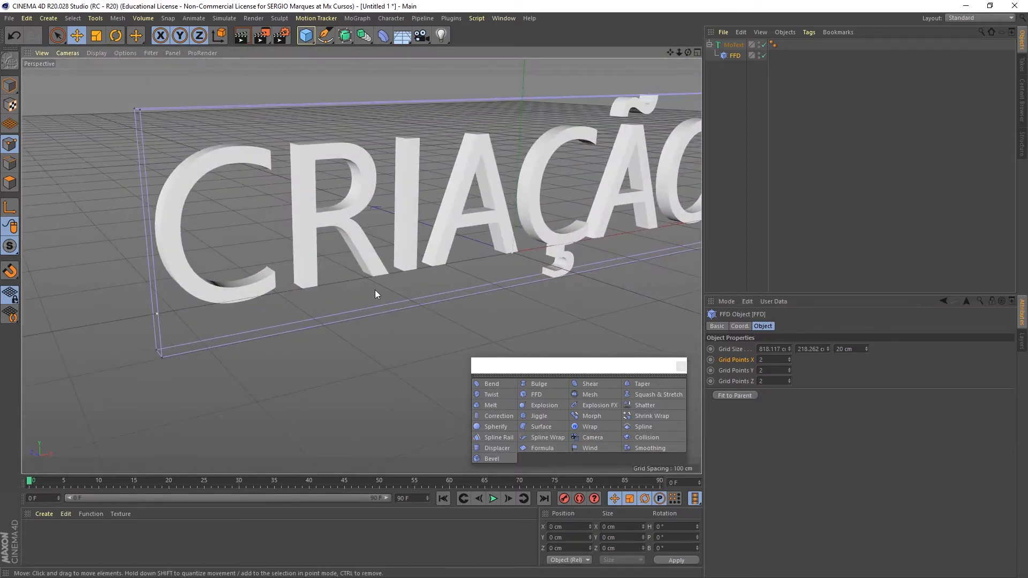
pyautogui.keyDown('alt'); pyautogui.moveTo(211, 257); pyautogui.dragTo(180, 273); pyautogui.keyUp('alt')
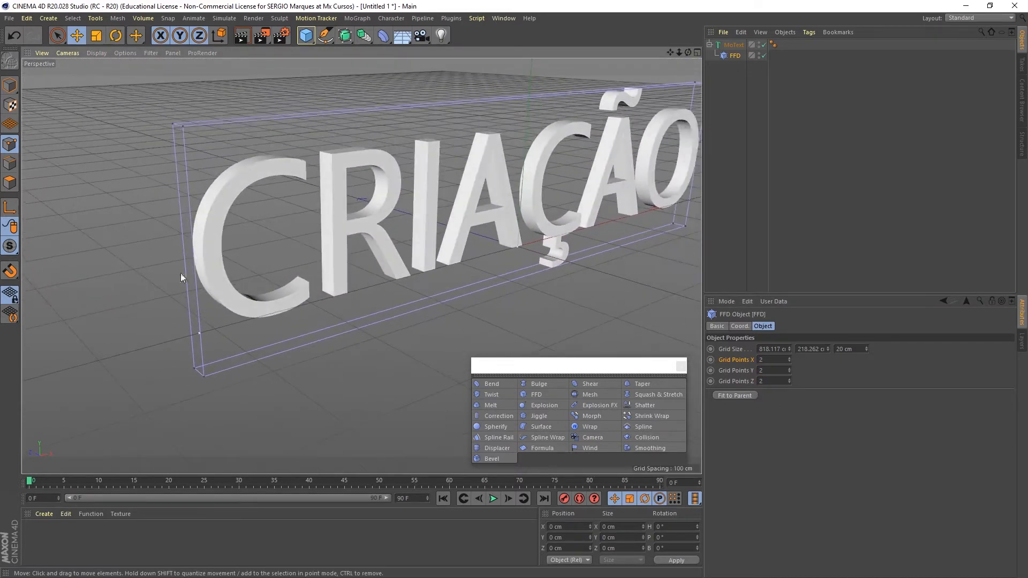
pyautogui.keyDown('alt'); pyautogui.moveTo(257, 200); pyautogui.dragTo(198, 138); pyautogui.keyUp('alt')
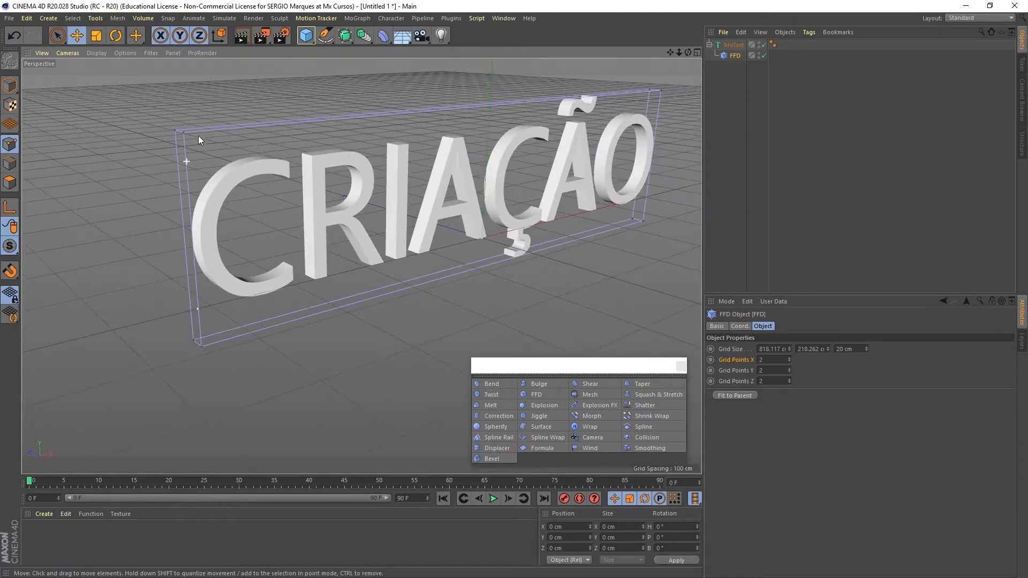
pyautogui.click(183, 133)
pyautogui.keyDown('alt'); pyautogui.moveTo(153, 209); pyautogui.dragTo(209, 229); pyautogui.keyUp('alt')
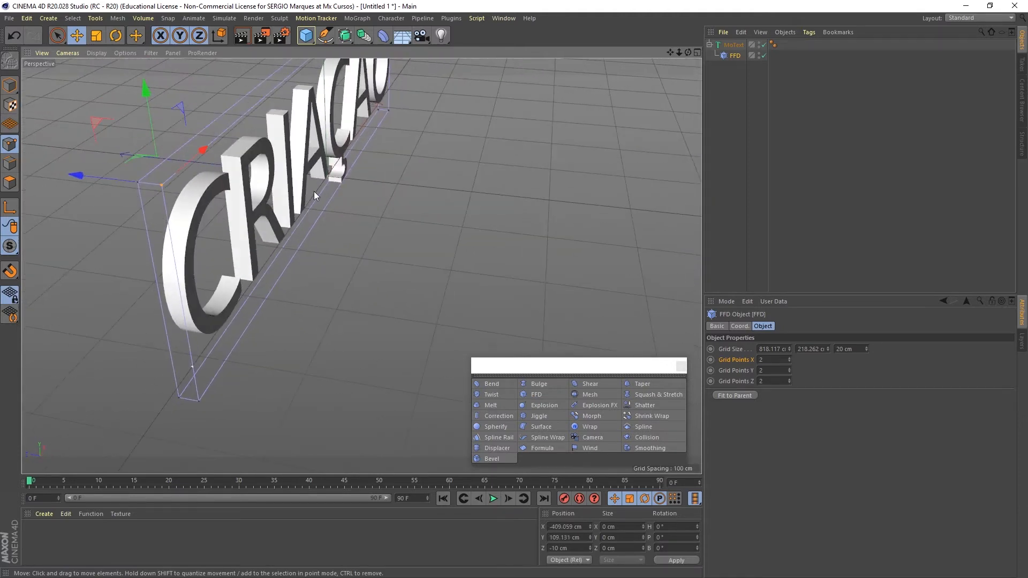
pyautogui.moveTo(145, 90); pyautogui.dragTo(159, 154)
pyautogui.keyDown('alt'); pyautogui.moveTo(289, 230); pyautogui.dragTo(226, 201); pyautogui.keyUp('alt')
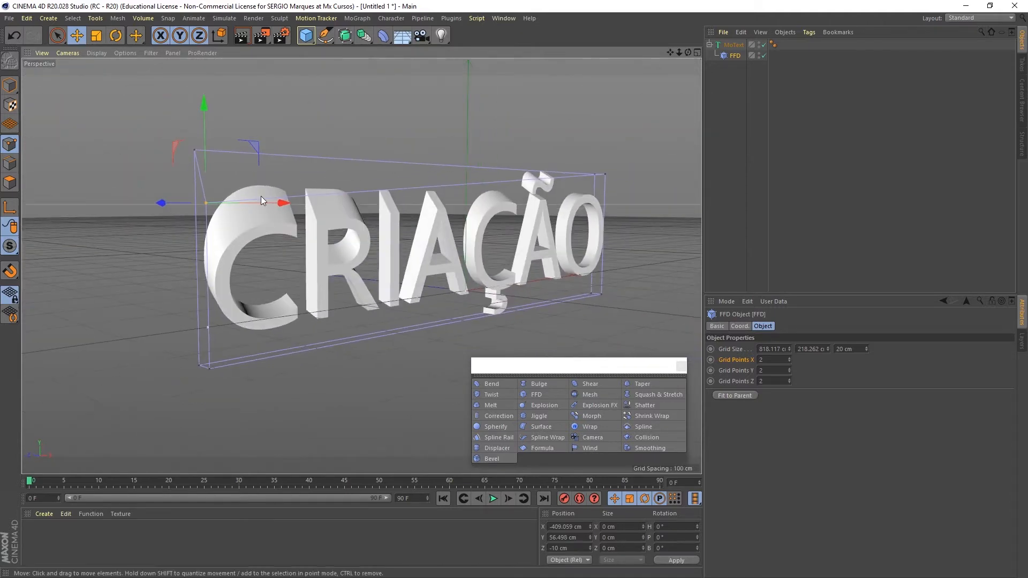
pyautogui.hotkey('ctrl', 'z')
# - Try moving both upper corner points at the C end of the cage along Z to about -115 cm
pyautogui.moveTo(268, 283)
pyautogui.keyDown('alt'); pyautogui.mouseDown()
pyautogui.moveTo(360, 301)
pyautogui.moveTo(259, 294)
pyautogui.mouseUp(); pyautogui.keyUp('alt')
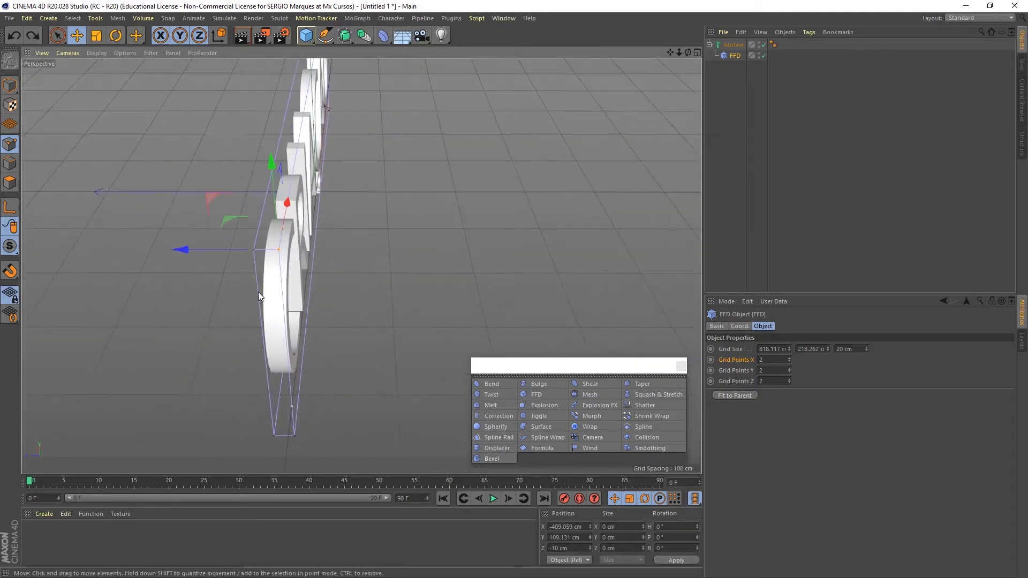
pyautogui.keyDown('alt'); pyautogui.moveTo(432, 311); pyautogui.dragTo(282, 245); pyautogui.keyUp('alt')
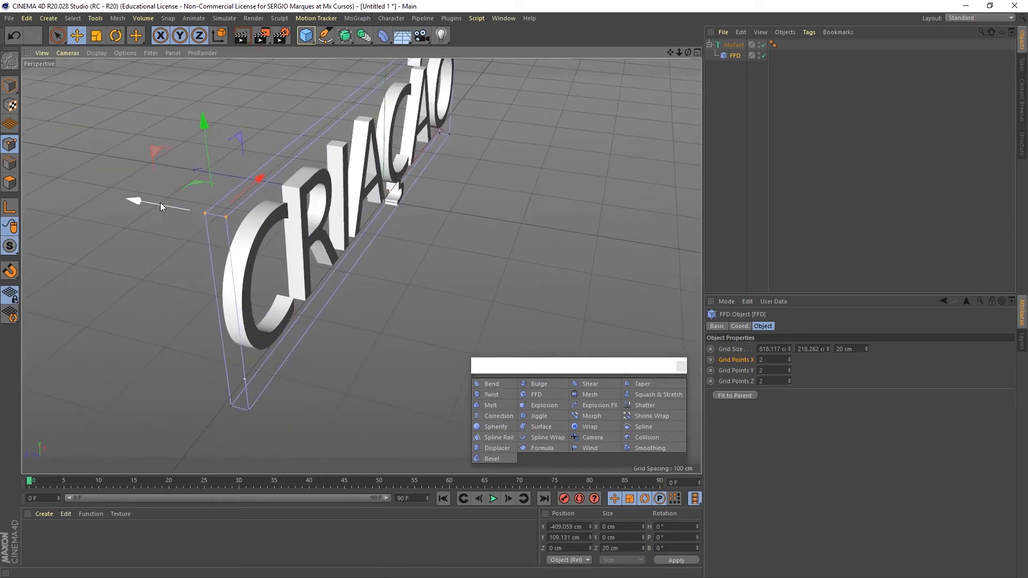
pyautogui.moveTo(160, 202); pyautogui.dragTo(343, 276)
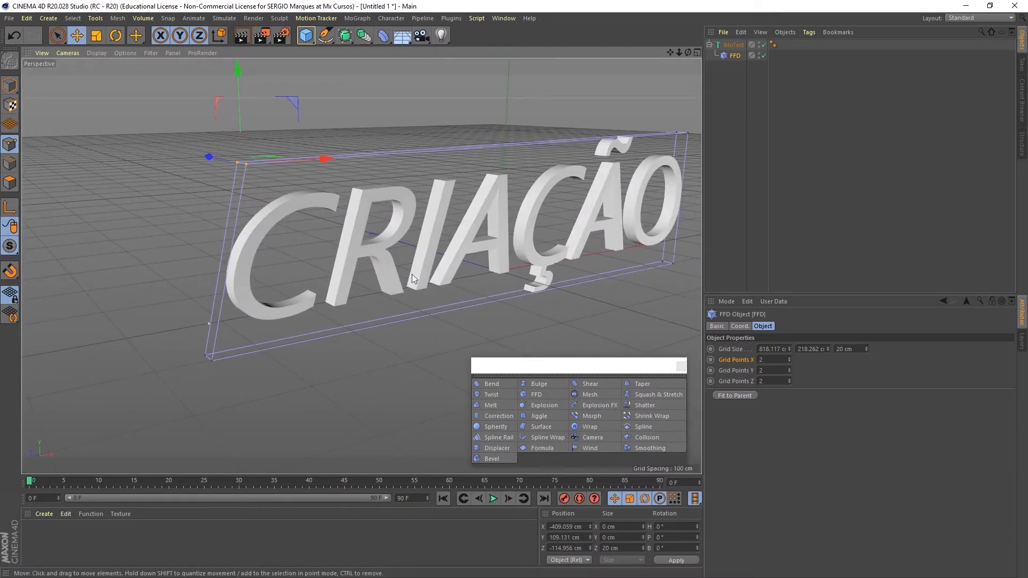
pyautogui.keyDown('alt'); pyautogui.moveTo(412, 274); pyautogui.dragTo(474, 280); pyautogui.keyUp('alt')
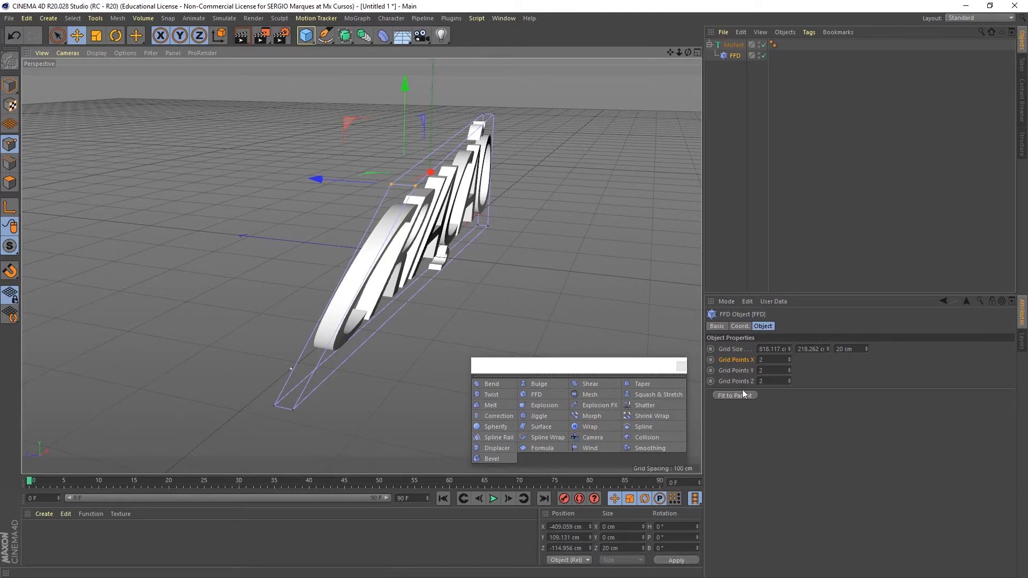
# - Try 3 grid points in Y with the middle pair at the C end shifted along Z, and undo all these cage edits
pyautogui.click(789, 369)
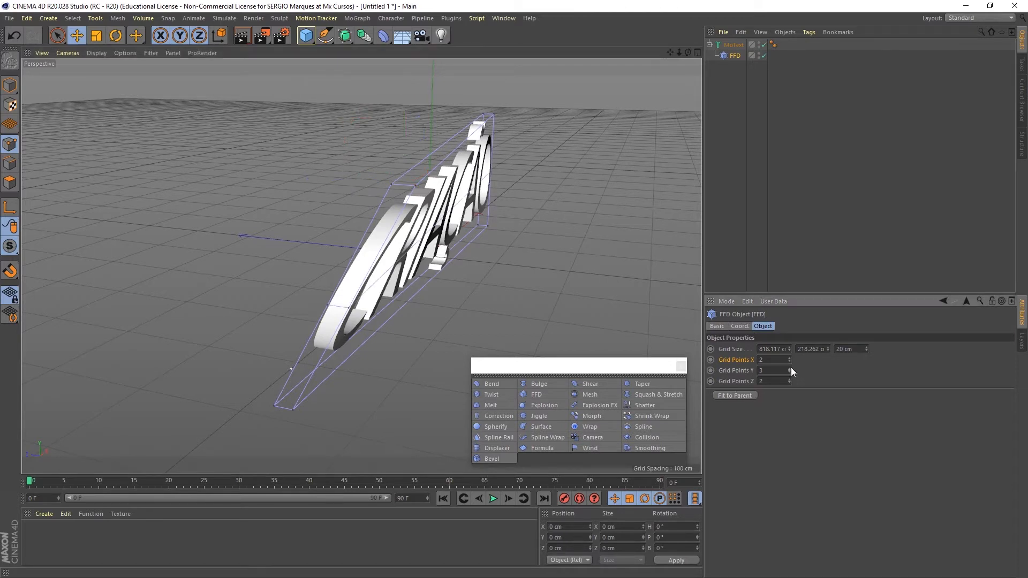
pyautogui.click(325, 305)
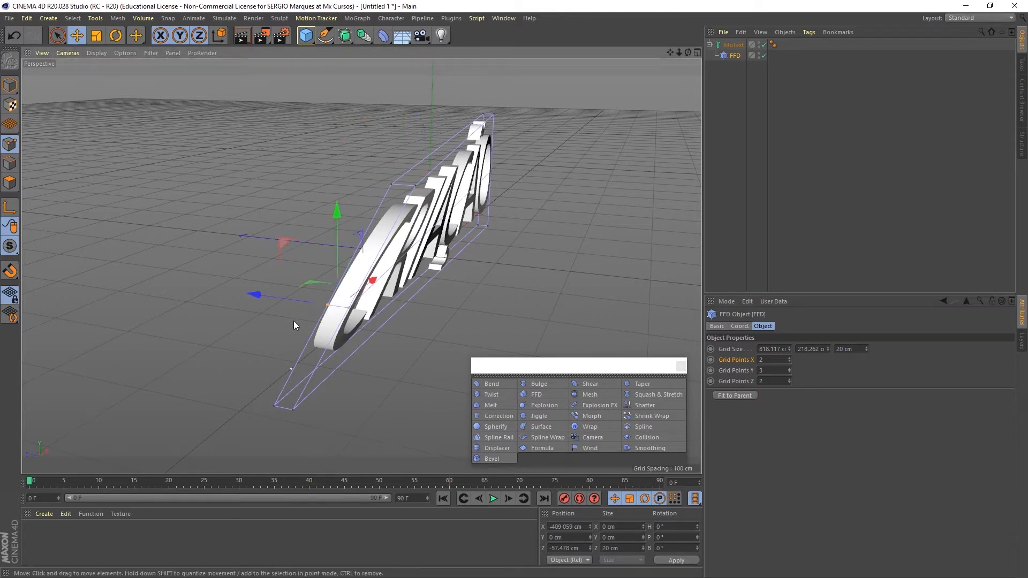
pyautogui.moveTo(290, 301); pyautogui.dragTo(399, 217)
pyautogui.hotkey('ctrl', 'z')
pyautogui.hotkey('ctrl', 'z')
pyautogui.hotkey('ctrl', 'z')
pyautogui.hotkey('ctrl', 'z')
pyautogui.hotkey('ctrl', 'z')
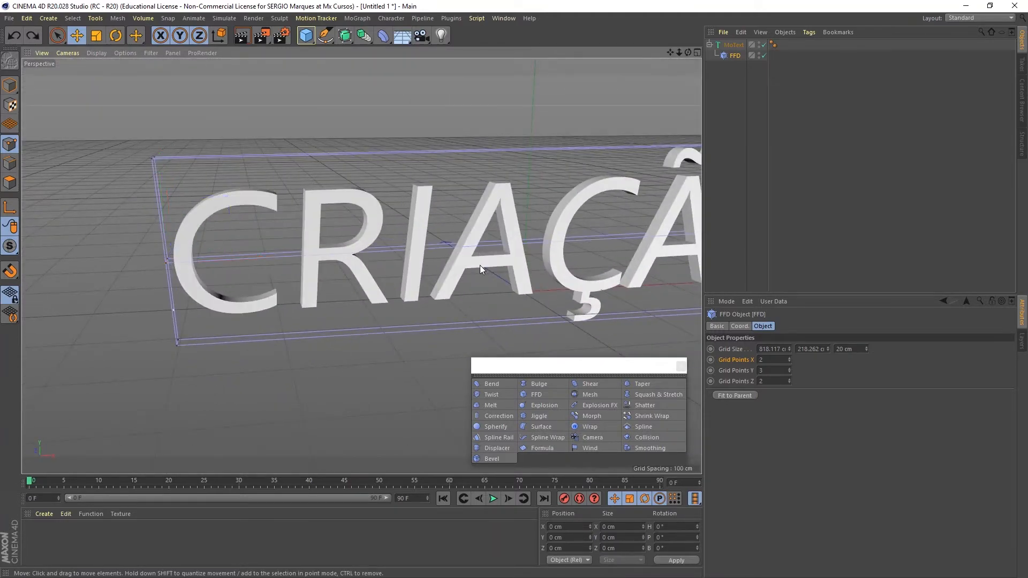
# - Scale the two upper corner points at the C end apart along Z to a spacing of about 87 cm
pyautogui.keyDown('alt'); pyautogui.moveTo(234, 266); pyautogui.dragTo(320, 304); pyautogui.keyUp('alt')
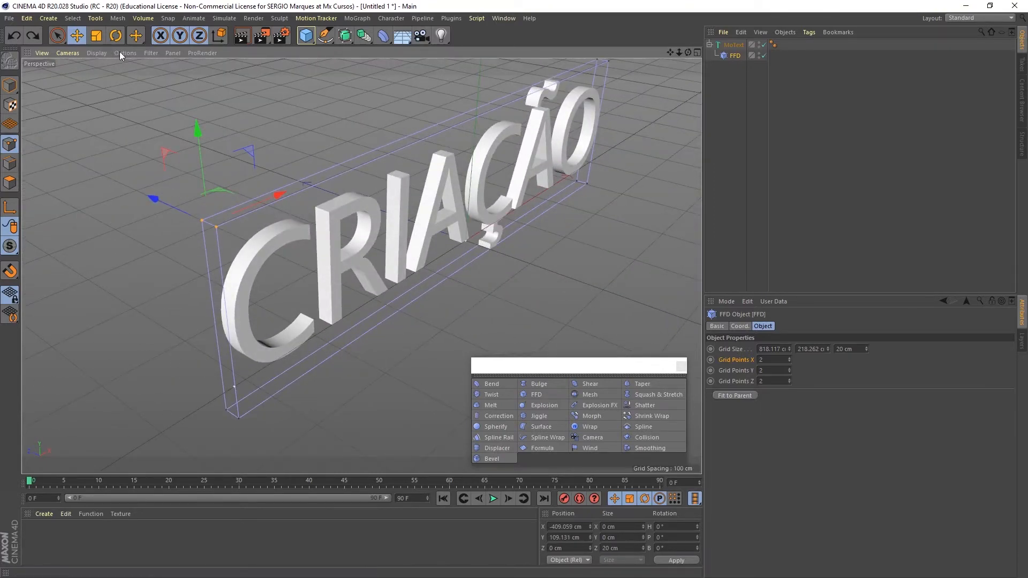
pyautogui.click(94, 43)
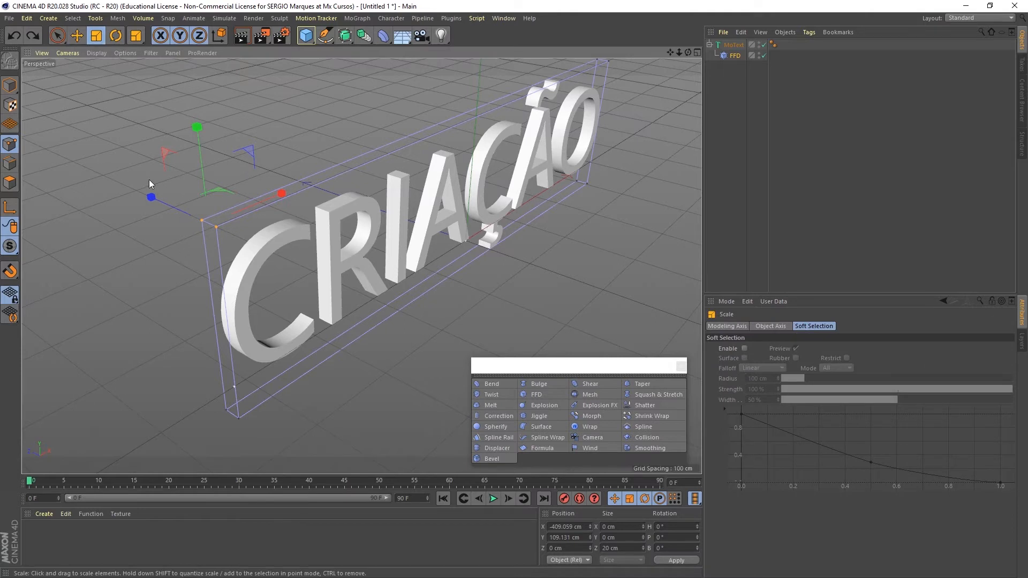
pyautogui.moveTo(152, 198); pyautogui.dragTo(1, 170)
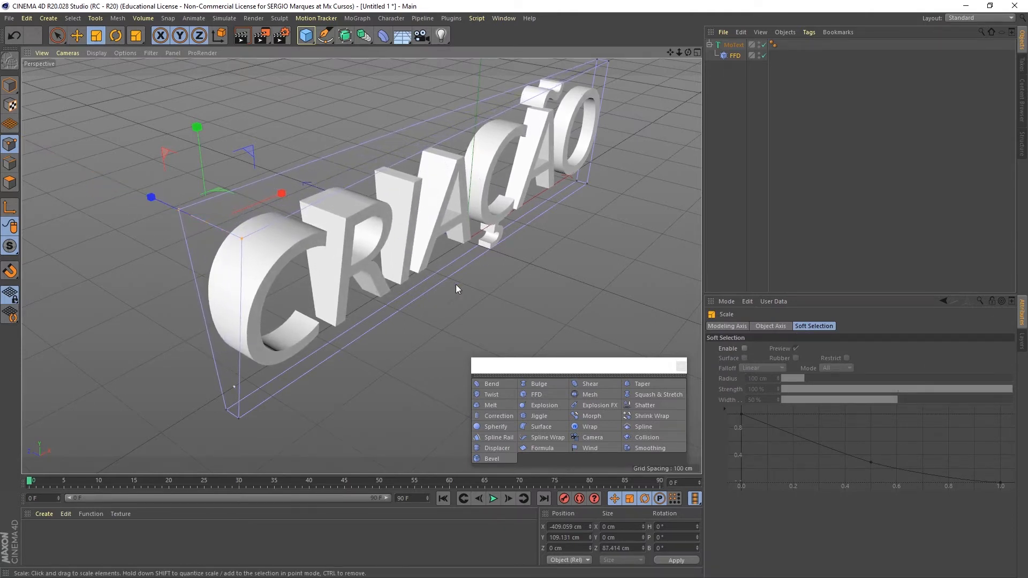
# - Scale the two lower corner points at the C end together along Z to a spacing of about 5.5 cm
pyautogui.keyDown('alt'); pyautogui.moveTo(432, 324); pyautogui.dragTo(380, 186); pyautogui.keyUp('alt')
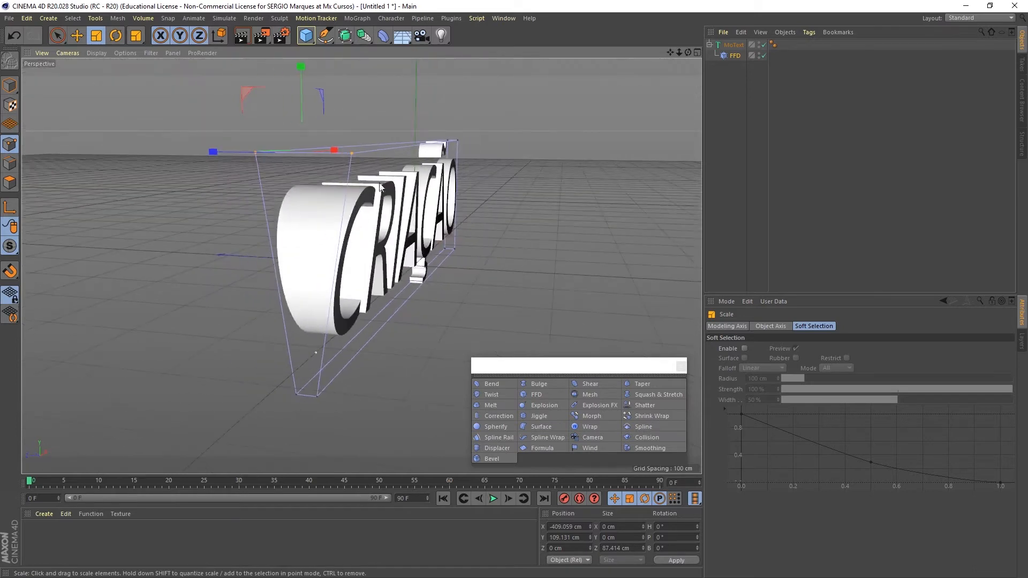
pyautogui.keyDown('alt'); pyautogui.moveTo(339, 283); pyautogui.dragTo(379, 259); pyautogui.keyUp('alt')
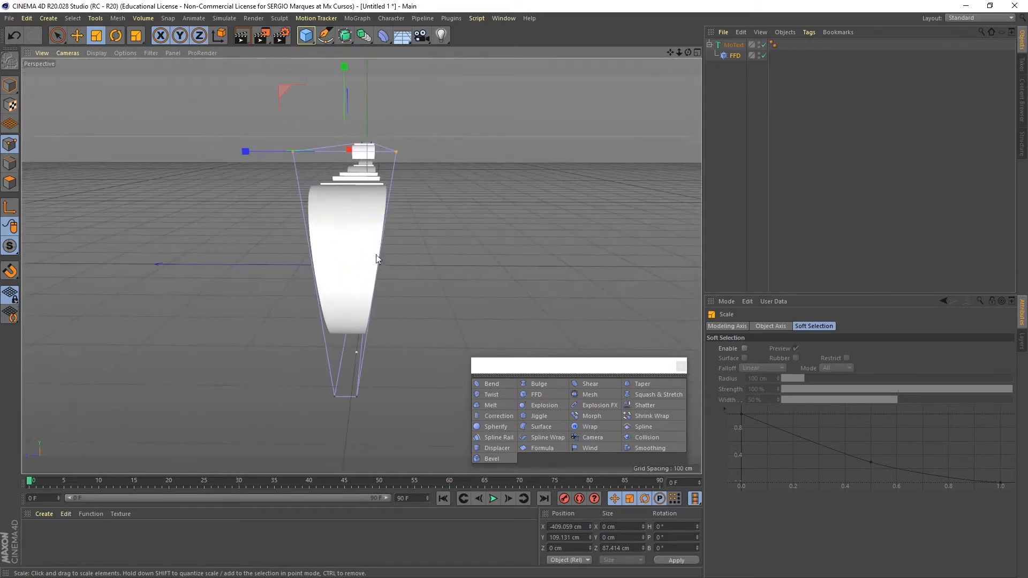
pyautogui.click(356, 395)
pyautogui.keyDown('shift'); pyautogui.click(335, 397); pyautogui.keyUp('shift')
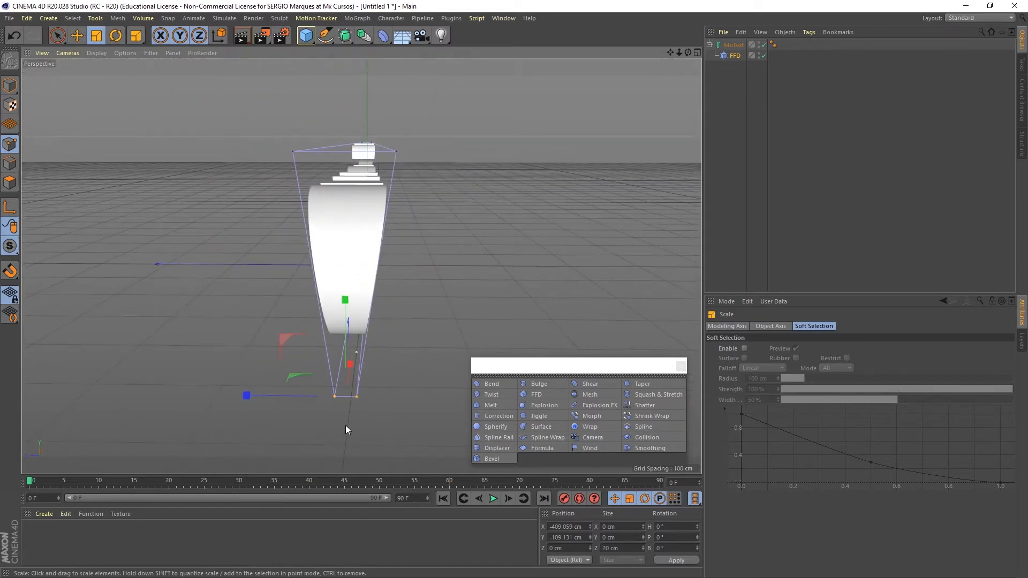
pyautogui.moveTo(244, 397); pyautogui.dragTo(294, 191)
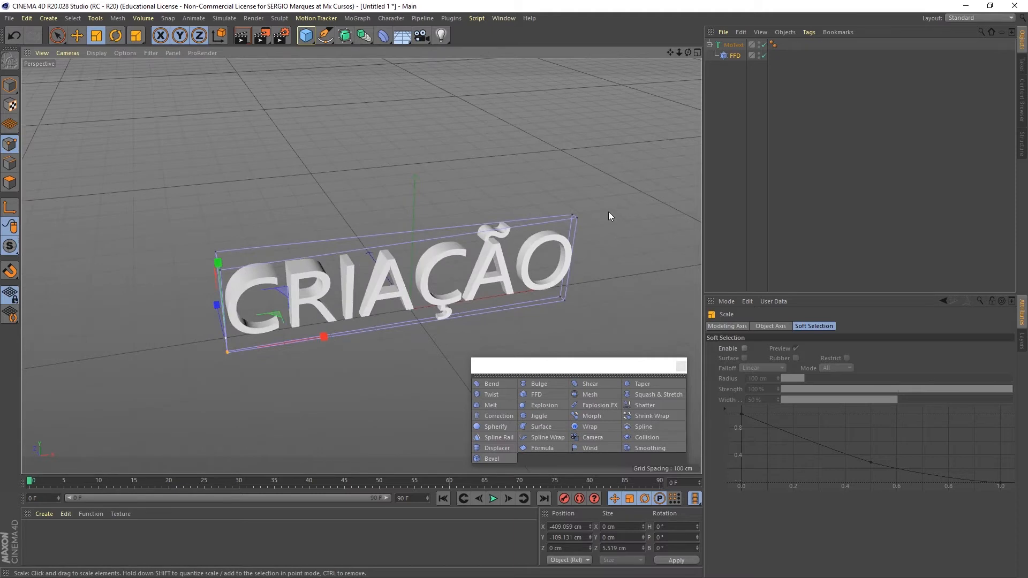
# - Try lowering the two upper corner points at the O end to about 4 cm in Y, and undo the move
pyautogui.click(577, 218)
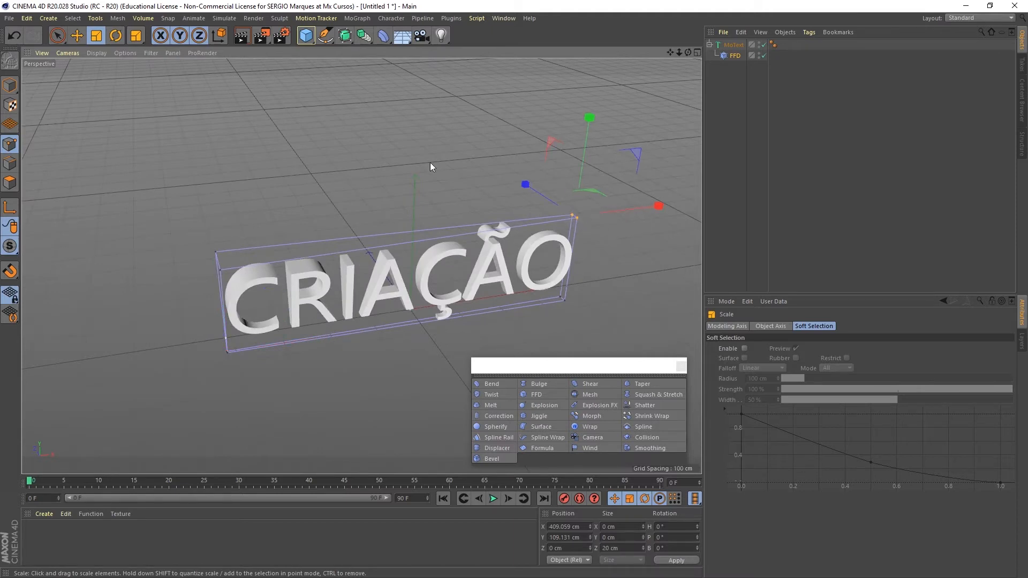
pyautogui.click(85, 40)
pyautogui.moveTo(583, 129); pyautogui.dragTo(559, 172)
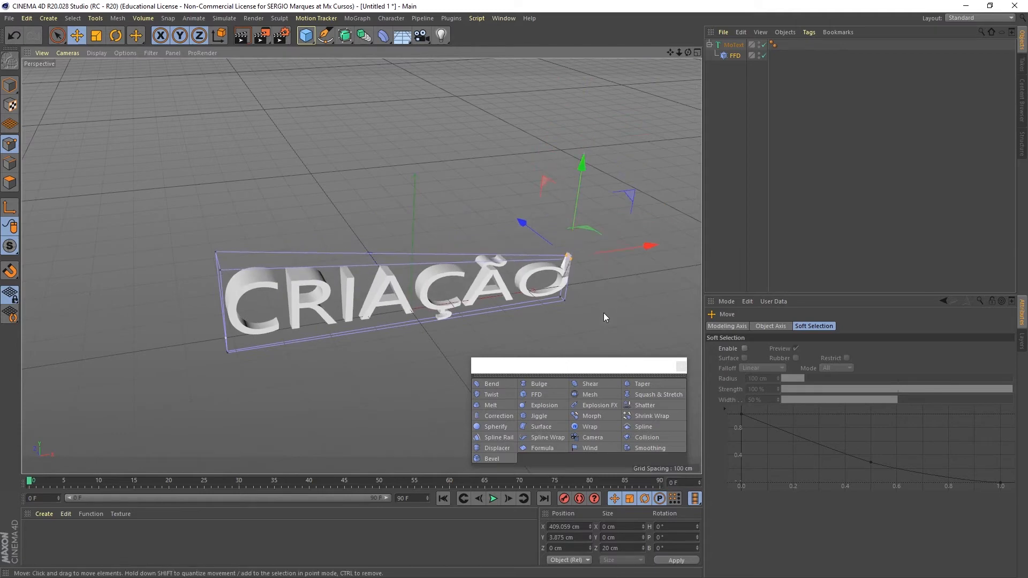
pyautogui.keyDown('alt'); pyautogui.moveTo(603, 312); pyautogui.dragTo(594, 275); pyautogui.keyUp('alt')
pyautogui.hotkey('ctrl', 'z')
pyautogui.keyDown('alt'); pyautogui.moveTo(581, 299); pyautogui.dragTo(463, 256); pyautogui.keyUp('alt')
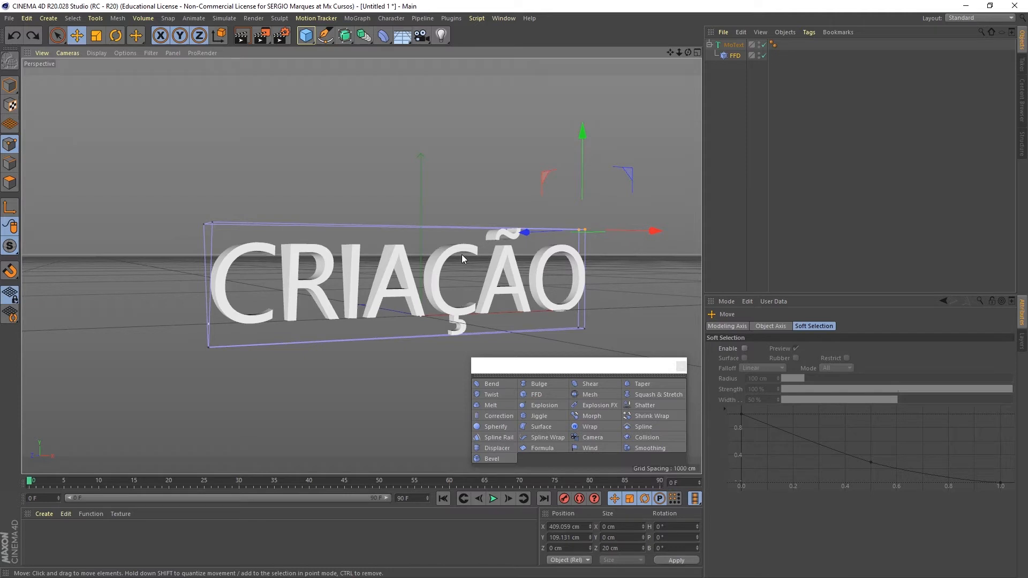
# - Select the FFD object, try lowering the upper points at the O end to about 45.5 cm in Y, and undo the move
pyautogui.scroll(5, 562, 275)
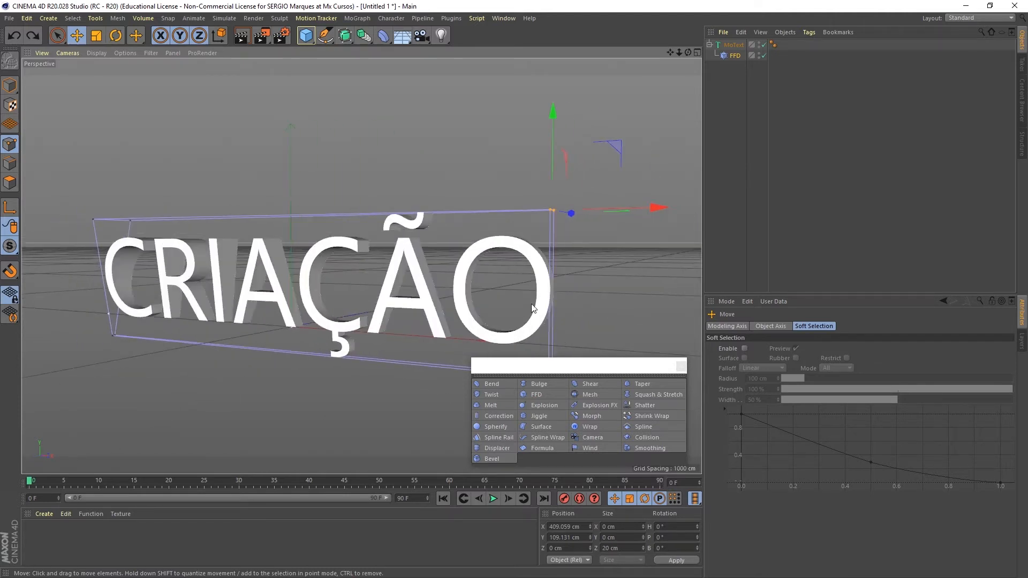
pyautogui.scroll(-4, 444, 269)
pyautogui.scroll(2, 445, 272)
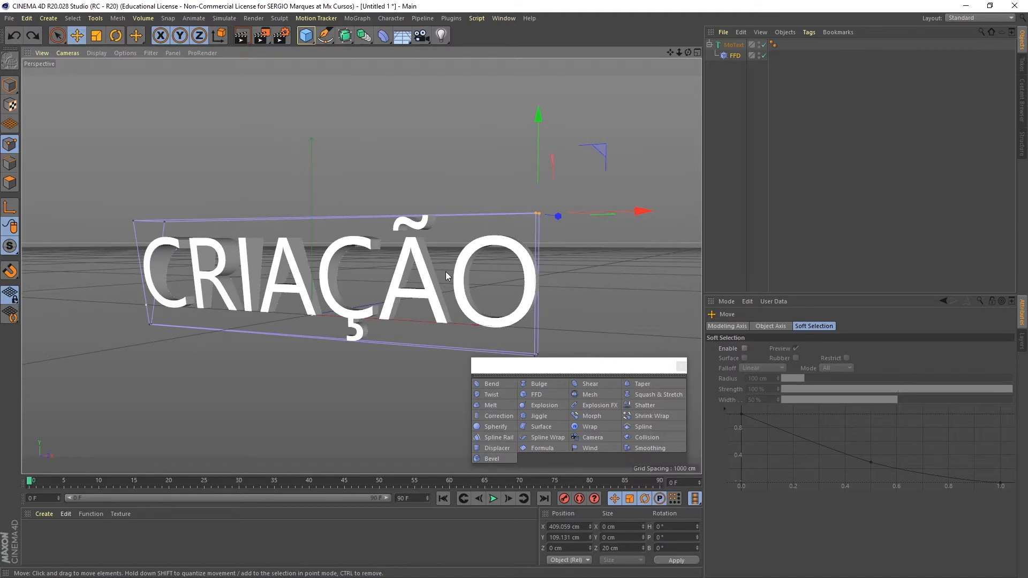
pyautogui.click(739, 56)
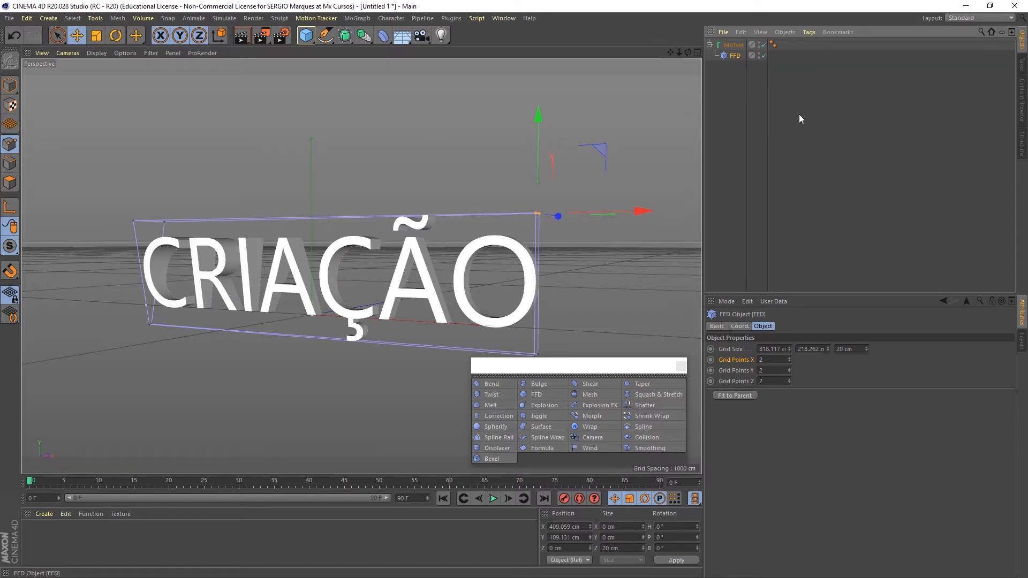
pyautogui.scroll(-2, 580, 107)
pyautogui.scroll(3, 483, 236)
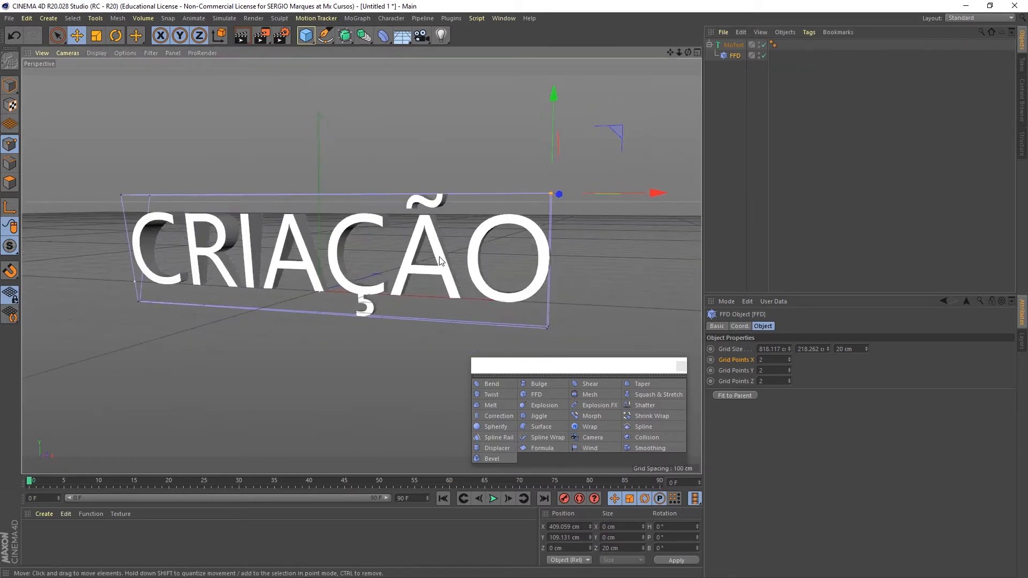
pyautogui.scroll(1, 618, 169)
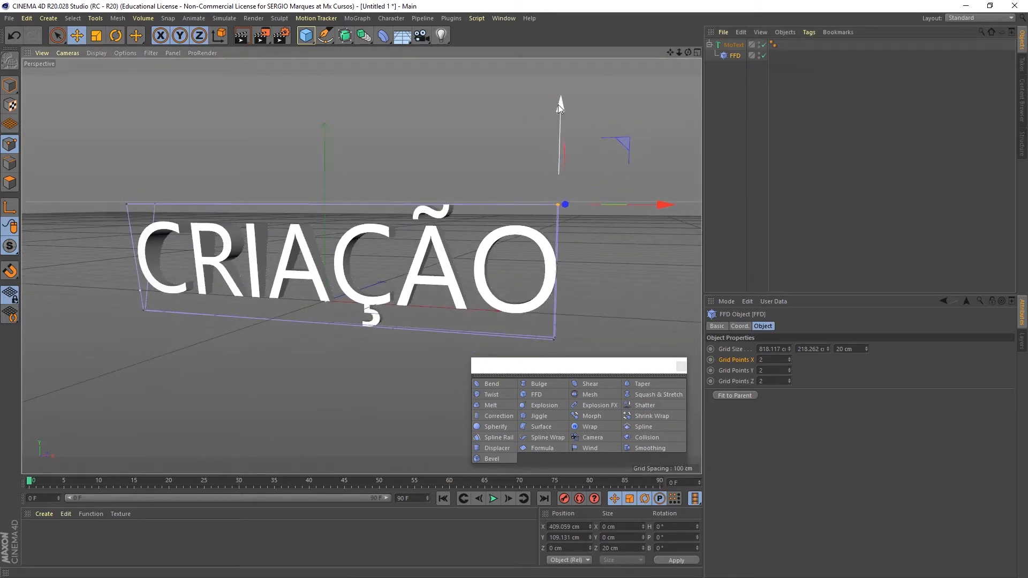
pyautogui.moveTo(558, 105); pyautogui.dragTo(559, 146)
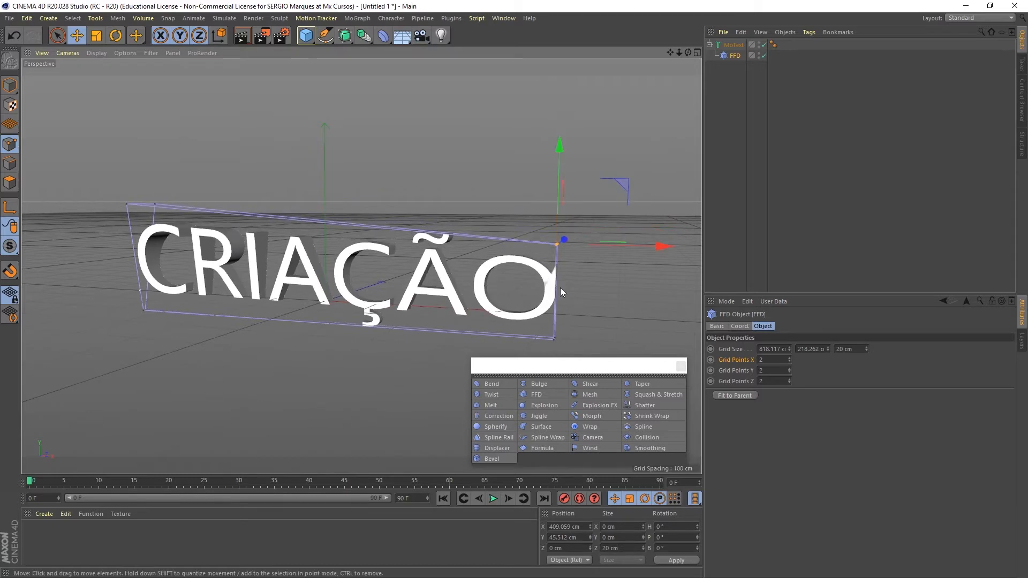
pyautogui.scroll(5, 560, 288)
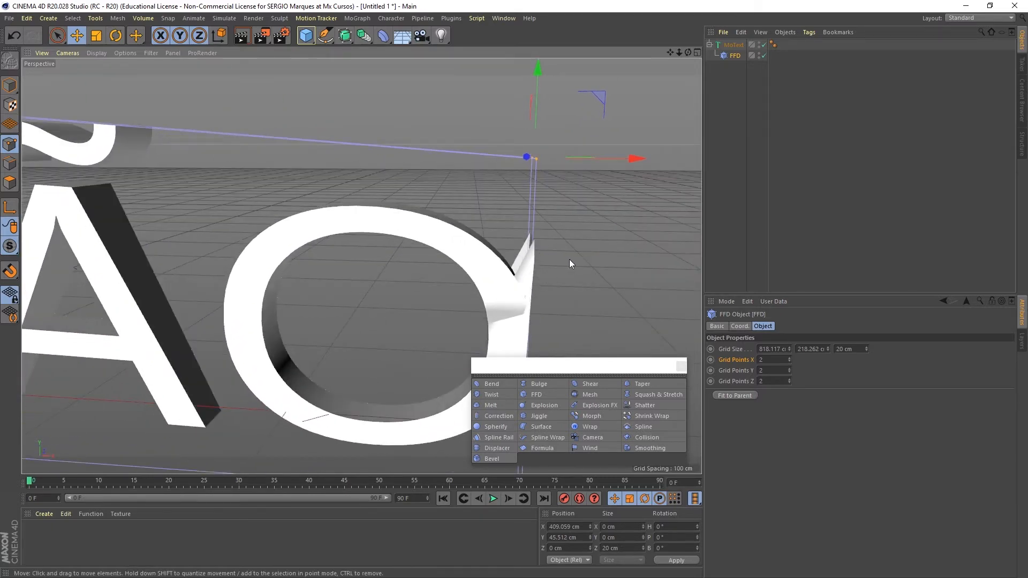
pyautogui.hotkey('ctrl', 'z')
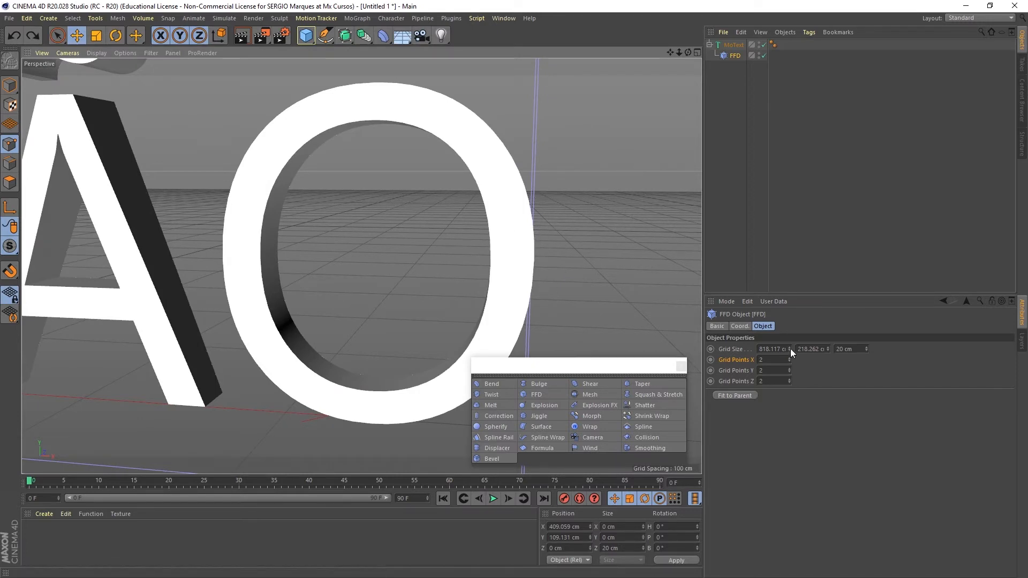
# - Widen the FFD grid size in X to 825.117 cm and lower the two upper corner points at the O end
pyautogui.moveTo(789, 349); pyautogui.dragTo(790, 346)
pyautogui.scroll(-5, 483, 203)
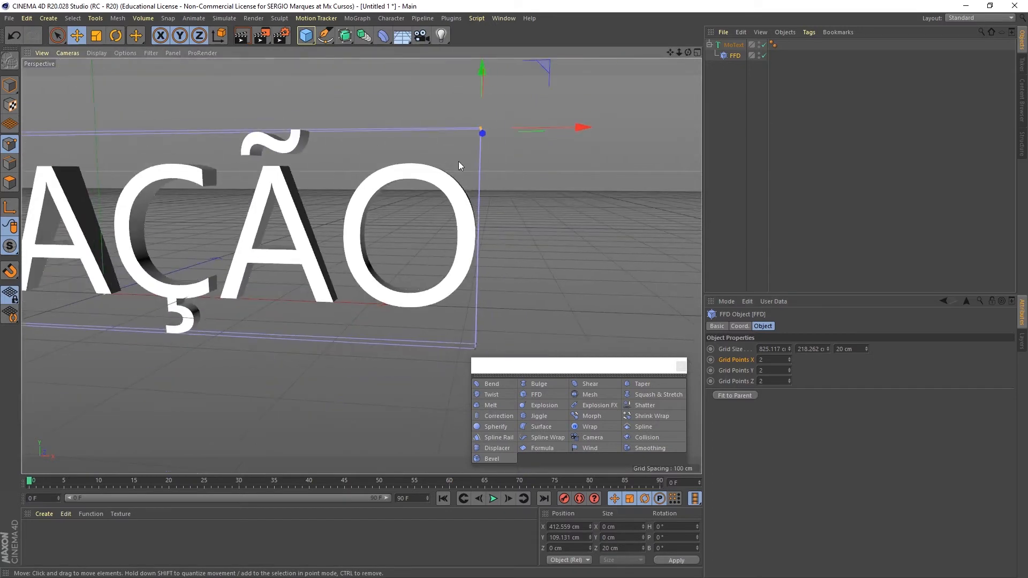
pyautogui.moveTo(478, 70); pyautogui.dragTo(494, 156)
# - Raise the two upper corner points at the C end of the cage to about 134 cm in Y
pyautogui.keyDown('alt'); pyautogui.moveTo(428, 272); pyautogui.dragTo(611, 293, button='middle'); pyautogui.keyUp('alt')
pyautogui.keyDown('alt'); pyautogui.moveTo(450, 227); pyautogui.dragTo(598, 232, button='middle'); pyautogui.keyUp('alt')
pyautogui.click(145, 164)
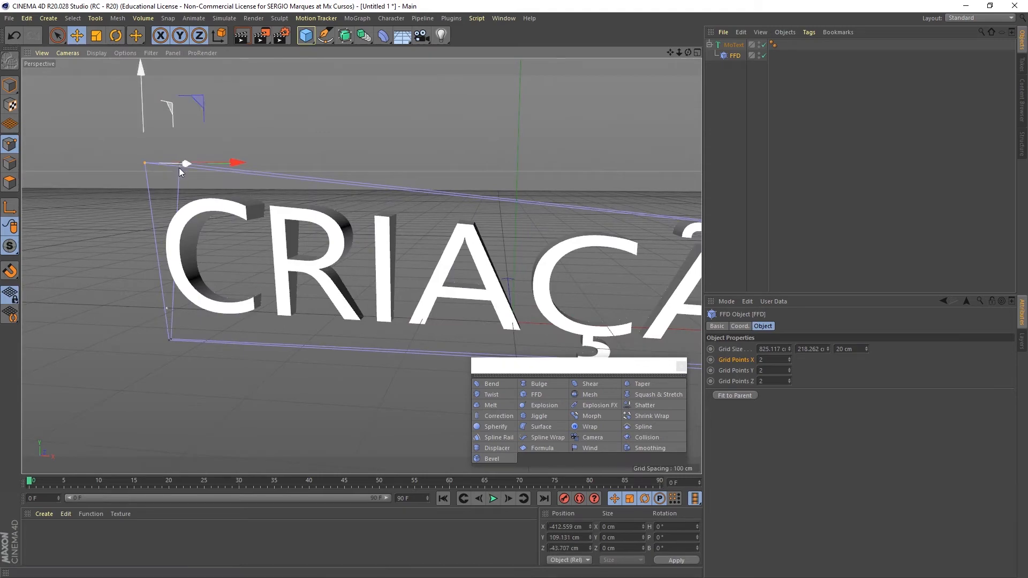
pyautogui.keyDown('alt'); pyautogui.moveTo(179, 168); pyautogui.dragTo(272, 265); pyautogui.keyUp('alt')
pyautogui.keyDown('shift'); pyautogui.click(246, 265); pyautogui.keyUp('shift')
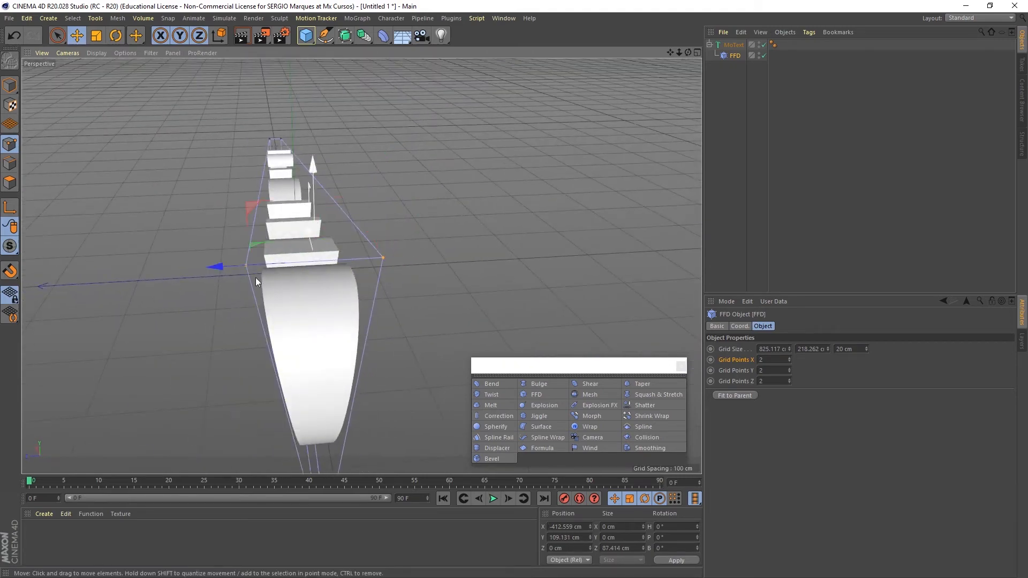
pyautogui.keyDown('alt'); pyautogui.moveTo(369, 321); pyautogui.dragTo(300, 294); pyautogui.keyUp('alt')
pyautogui.keyDown('alt'); pyautogui.moveTo(244, 301); pyautogui.dragTo(181, 278, button='middle'); pyautogui.keyUp('alt')
pyautogui.keyDown('alt'); pyautogui.moveTo(278, 313); pyautogui.dragTo(195, 289); pyautogui.keyUp('alt')
pyautogui.keyDown('alt'); pyautogui.moveTo(195, 290); pyautogui.dragTo(321, 353, button='middle'); pyautogui.keyUp('alt')
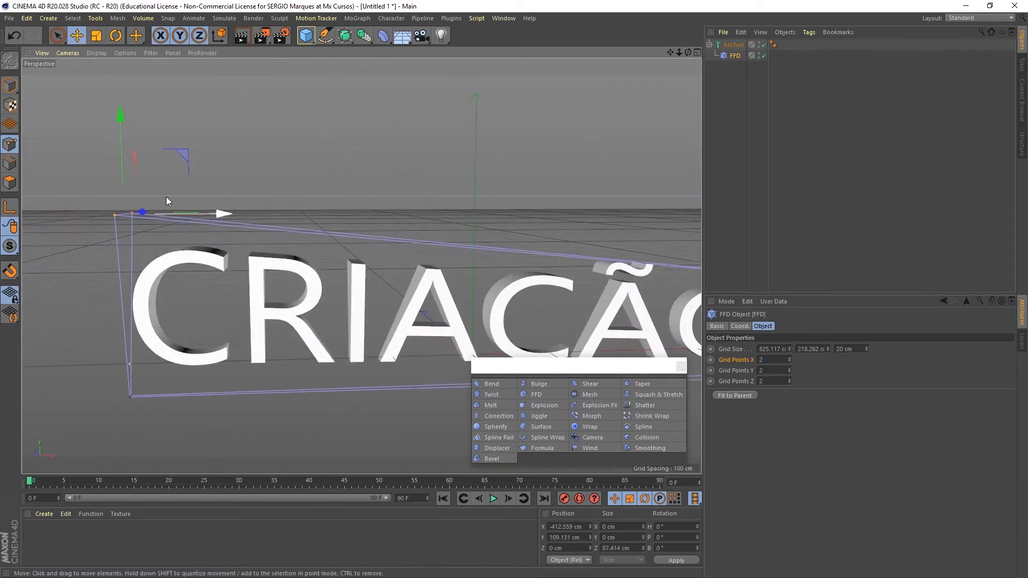
pyautogui.moveTo(130, 157); pyautogui.dragTo(120, 126)
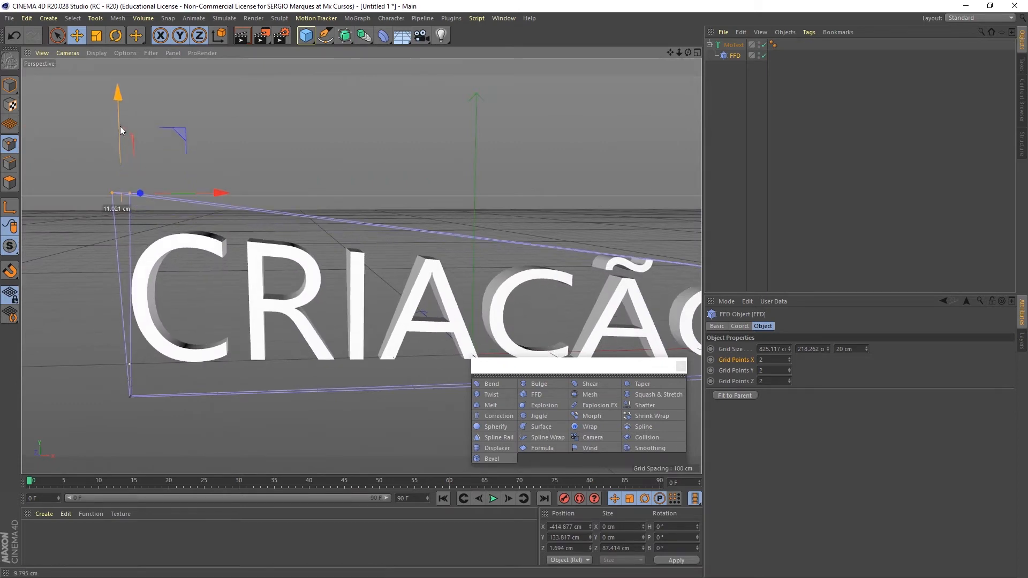
# - Lower the two bottom corner points at the C end of the cage to about -232 cm in Y
pyautogui.click(130, 396)
pyautogui.keyDown('alt'); pyautogui.moveTo(130, 398); pyautogui.dragTo(301, 351); pyautogui.keyUp('alt')
pyautogui.keyDown('shift'); pyautogui.click(306, 381); pyautogui.keyUp('shift')
pyautogui.moveTo(307, 307); pyautogui.dragTo(310, 422)
pyautogui.keyDown('alt'); pyautogui.moveTo(520, 268); pyautogui.dragTo(422, 222, button='middle'); pyautogui.keyUp('alt')
pyautogui.keyDown('alt'); pyautogui.moveTo(421, 223); pyautogui.dragTo(373, 226); pyautogui.keyUp('alt')
pyautogui.keyDown('alt'); pyautogui.moveTo(323, 129); pyautogui.dragTo(365, 213); pyautogui.keyUp('alt')
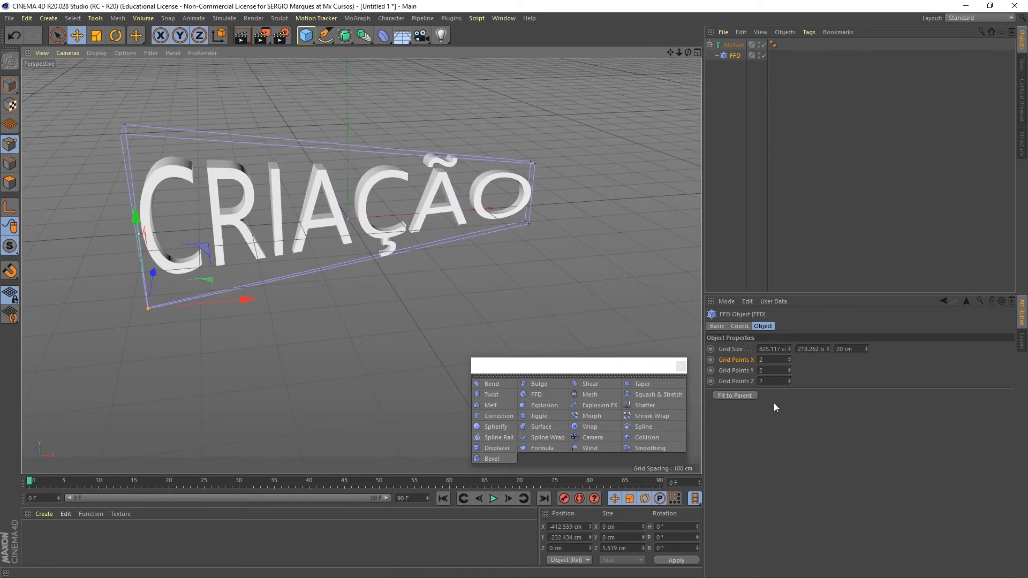
# - Set the FFD grid points in Y to 3 and pull the front middle point at the O end outward to about 444 cm in X
pyautogui.click(788, 368)
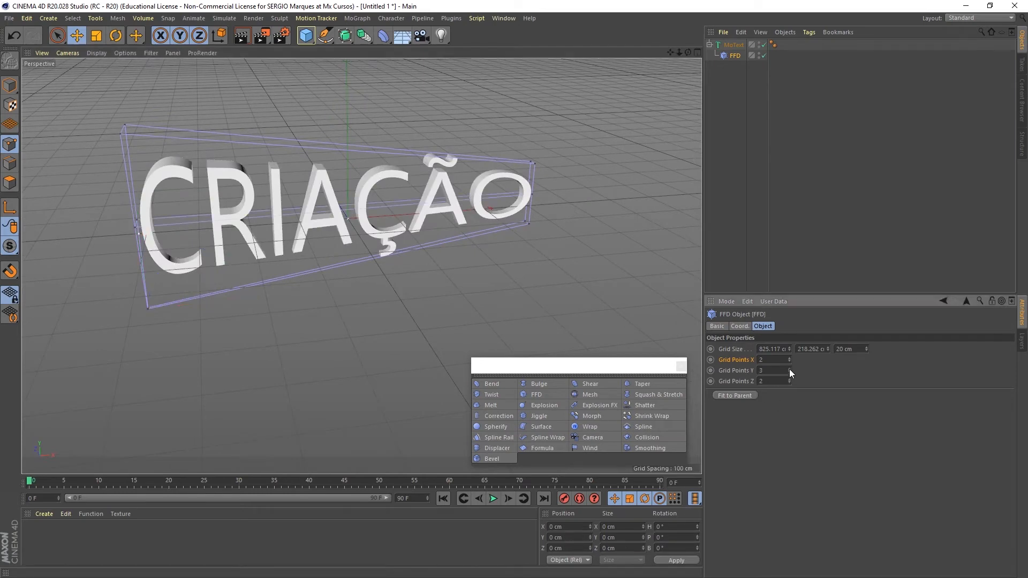
pyautogui.scroll(4, 349, 140)
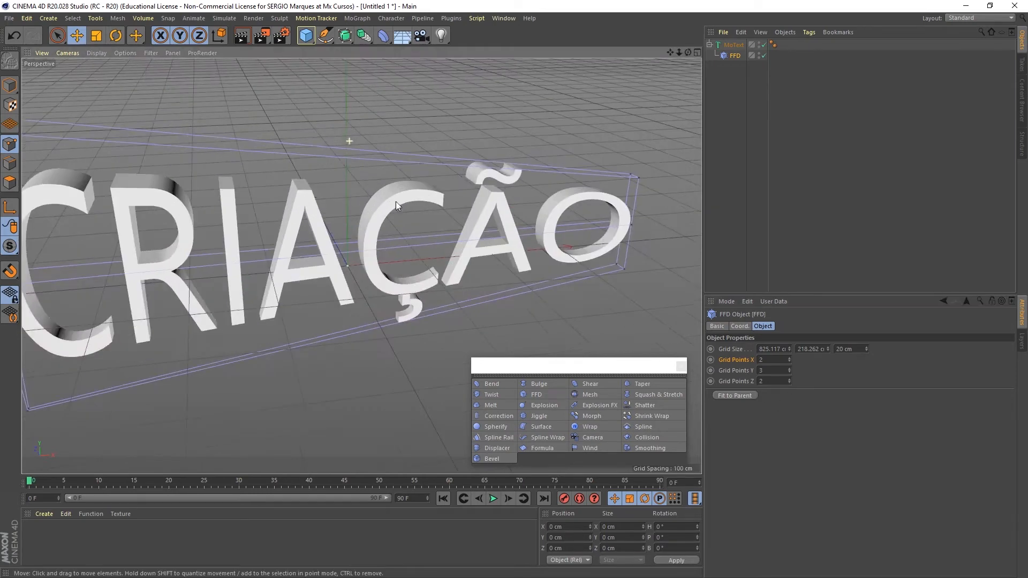
pyautogui.keyDown('alt'); pyautogui.moveTo(405, 281); pyautogui.dragTo(423, 258); pyautogui.keyUp('alt')
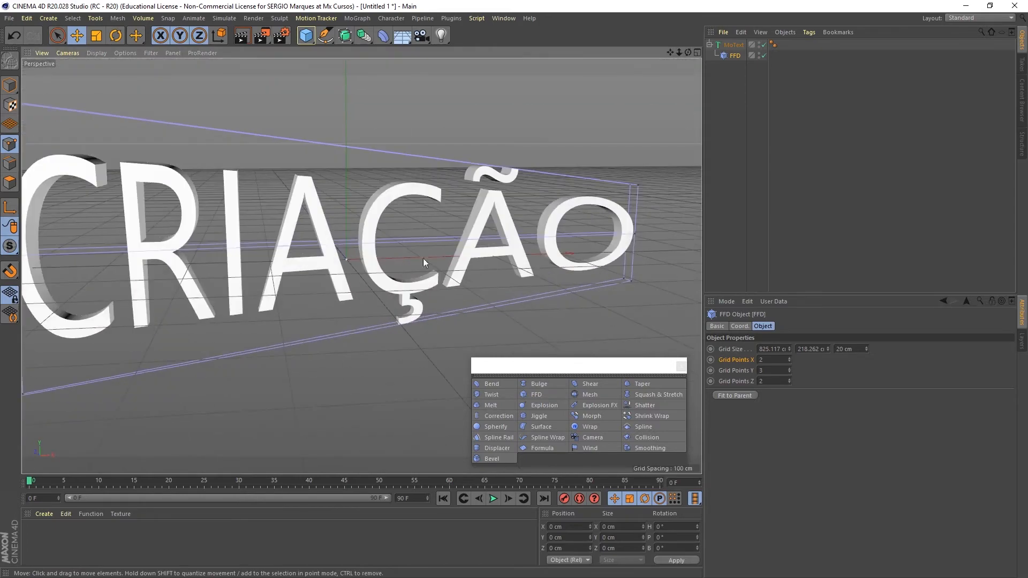
pyautogui.click(632, 233)
pyautogui.keyDown('alt'); pyautogui.moveTo(650, 260); pyautogui.dragTo(541, 255); pyautogui.keyUp('alt')
pyautogui.moveTo(657, 234); pyautogui.dragTo(681, 236)
pyautogui.keyDown('alt'); pyautogui.moveTo(499, 257); pyautogui.dragTo(220, 304); pyautogui.keyUp('alt')
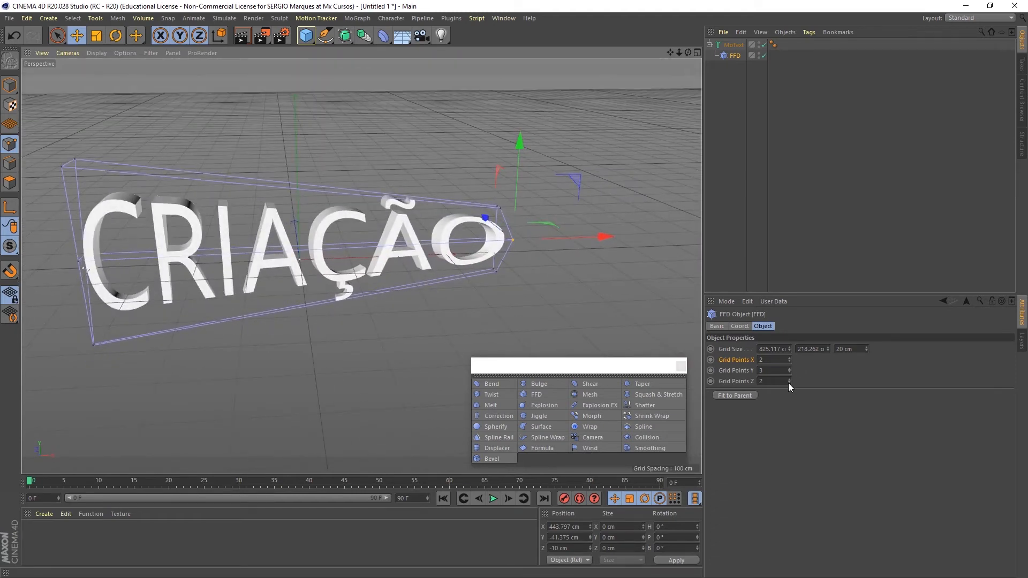
# - Try 3 grid points in Z with the center point at the C end pulled outward to about -515 cm in X
pyautogui.keyDown('alt'); pyautogui.moveTo(430, 342); pyautogui.dragTo(391, 291); pyautogui.keyUp('alt')
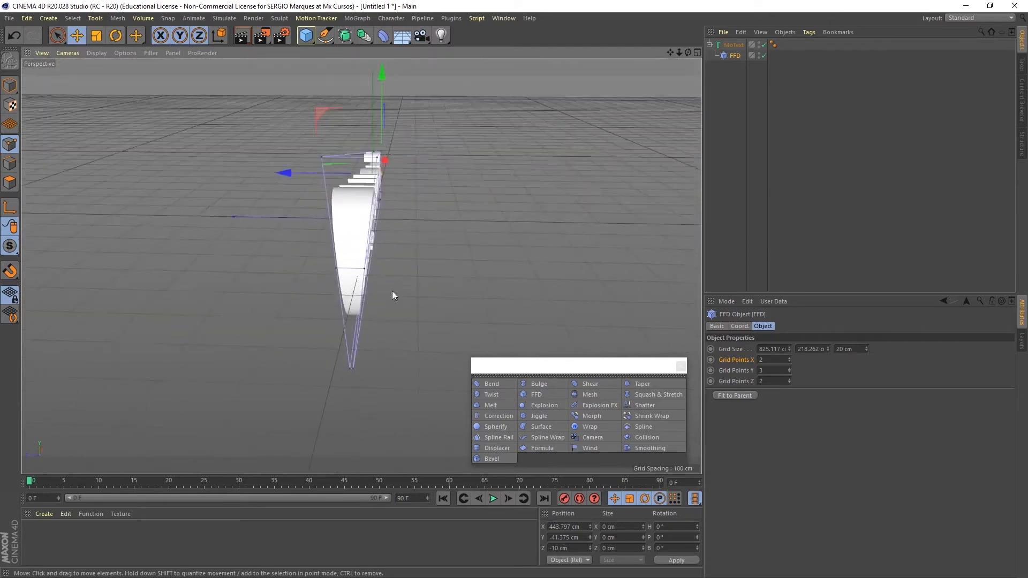
pyautogui.click(789, 378)
pyautogui.keyDown('alt'); pyautogui.moveTo(514, 325); pyautogui.dragTo(420, 300); pyautogui.keyUp('alt')
pyautogui.click(333, 277)
pyautogui.moveTo(415, 250); pyautogui.dragTo(371, 255)
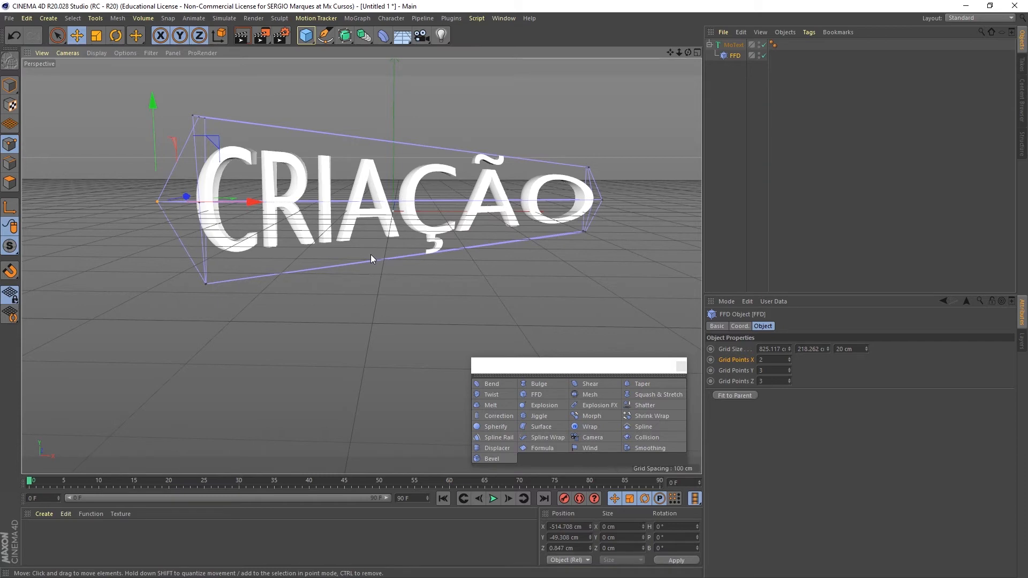
pyautogui.keyDown('alt'); pyautogui.moveTo(371, 255); pyautogui.dragTo(387, 182); pyautogui.keyUp('alt')
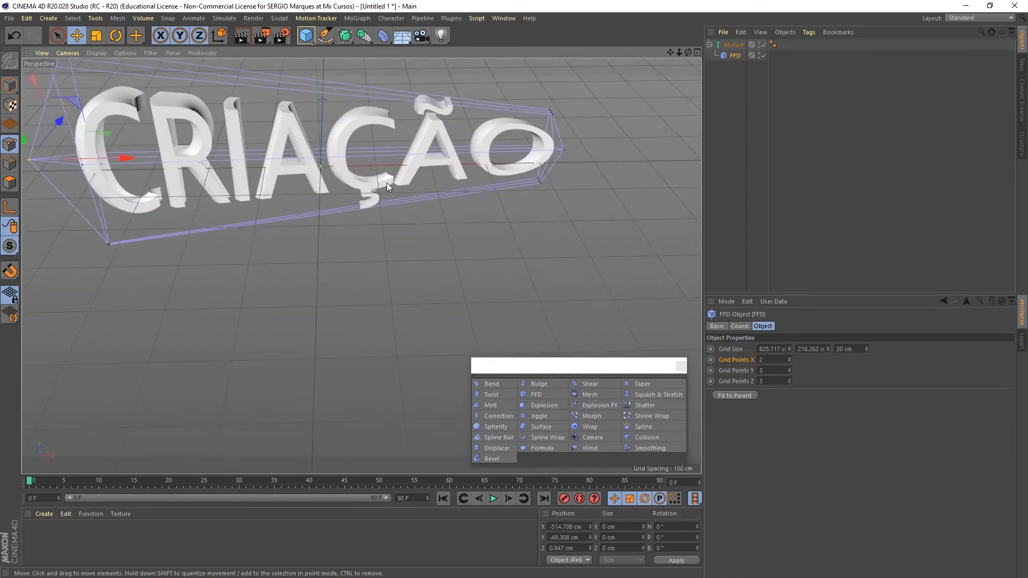
pyautogui.keyDown('alt'); pyautogui.moveTo(414, 85); pyautogui.dragTo(477, 299); pyautogui.keyUp('alt')
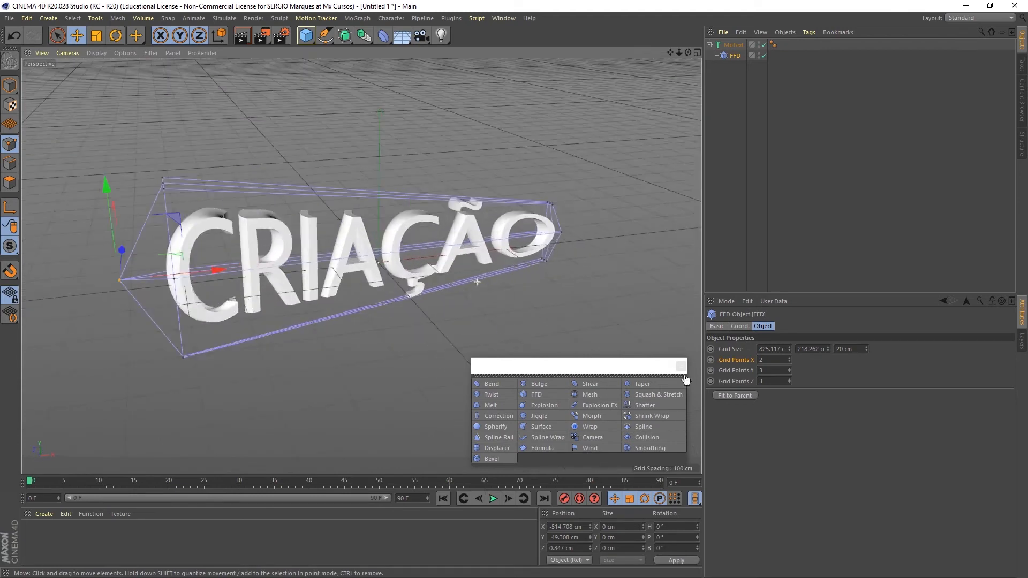
# - Try enlarging the FFD grid size to 973.117 cm by 307.262 cm by 96 cm
pyautogui.moveTo(788, 347); pyautogui.dragTo(897, 352)
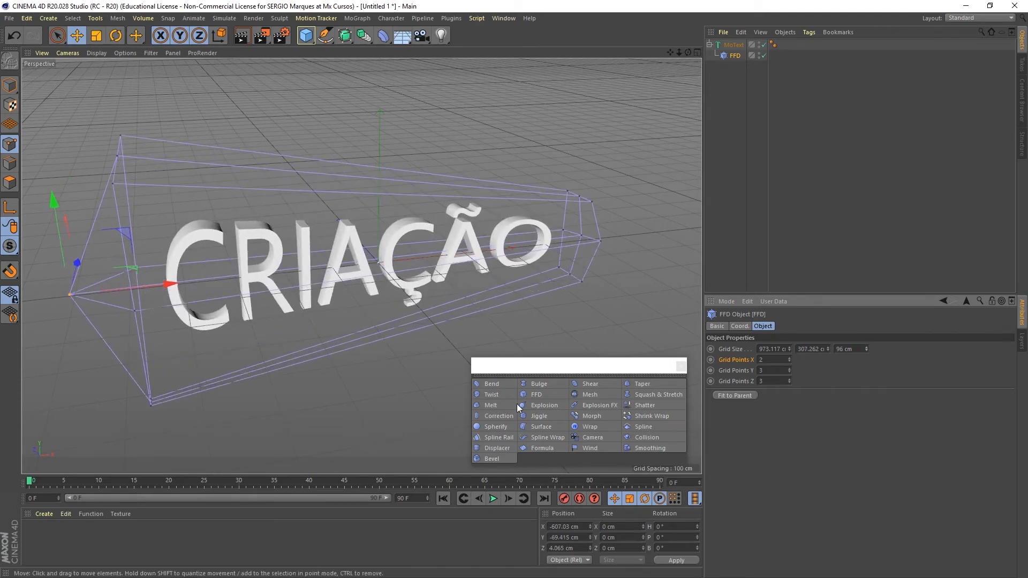
pyautogui.moveTo(321, 353)
pyautogui.keyDown('alt'); pyautogui.mouseDown()
pyautogui.moveTo(242, 329)
pyautogui.moveTo(358, 295)
pyautogui.moveTo(175, 310)
pyautogui.moveTo(319, 310)
pyautogui.moveTo(313, 344)
pyautogui.moveTo(321, 343)
pyautogui.mouseUp(); pyautogui.keyUp('alt')
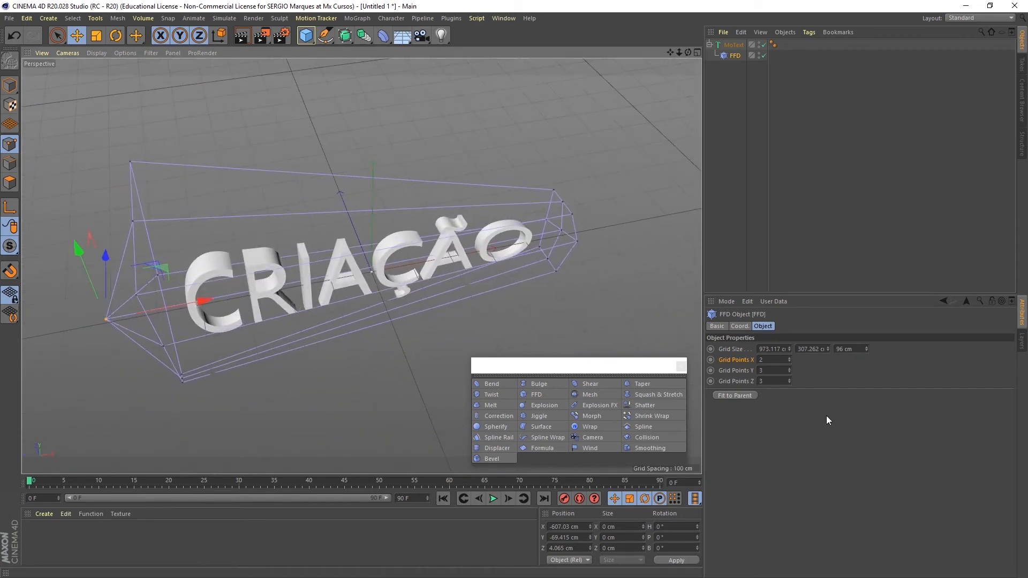
pyautogui.keyDown('alt'); pyautogui.moveTo(319, 239); pyautogui.dragTo(359, 262); pyautogui.keyUp('alt')
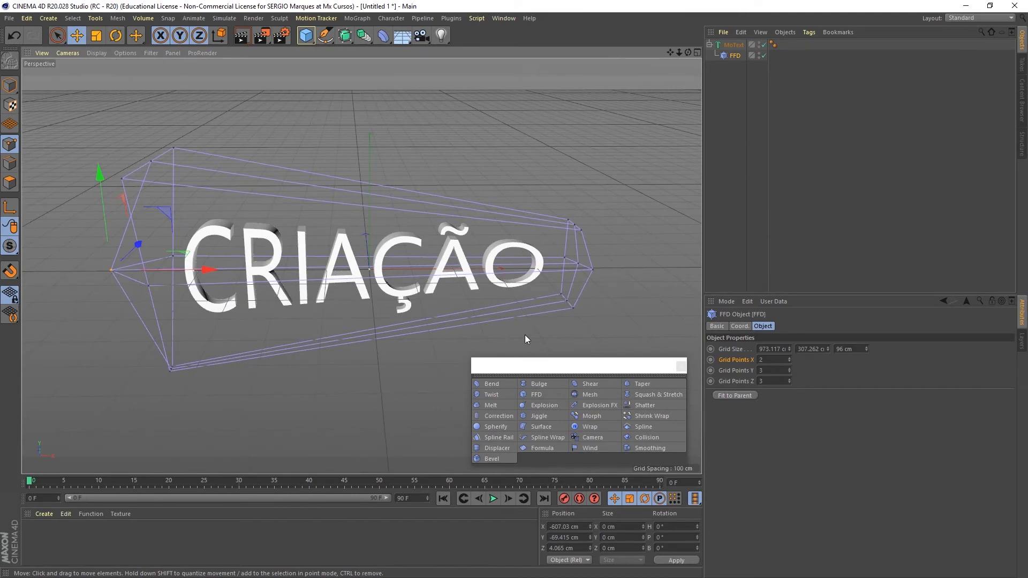
# - Fit the FFD cage to its parent text and set the grid points in Z to 2
pyautogui.click(743, 395)
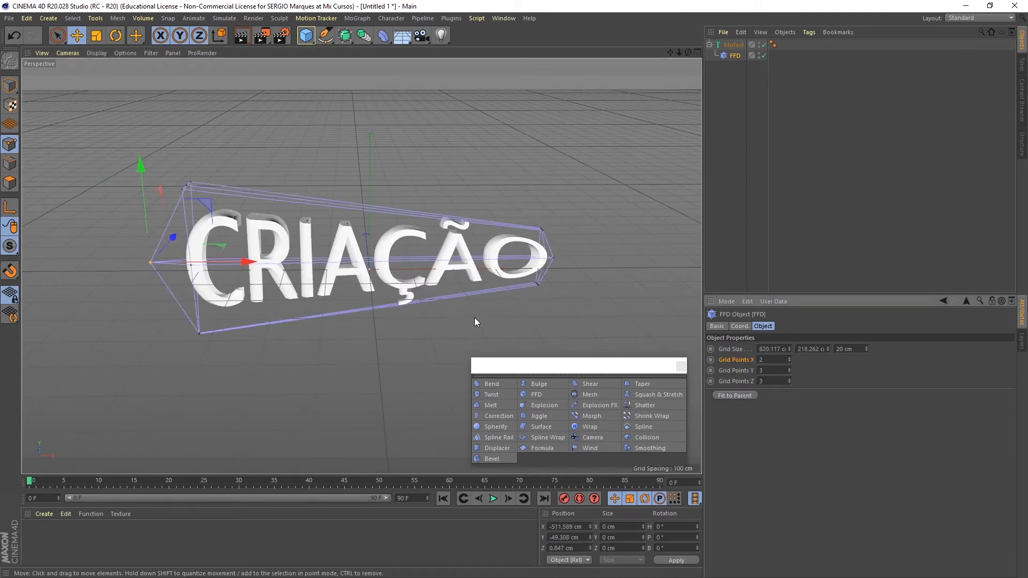
pyautogui.keyDown('alt'); pyautogui.moveTo(365, 277); pyautogui.dragTo(207, 271); pyautogui.keyUp('alt')
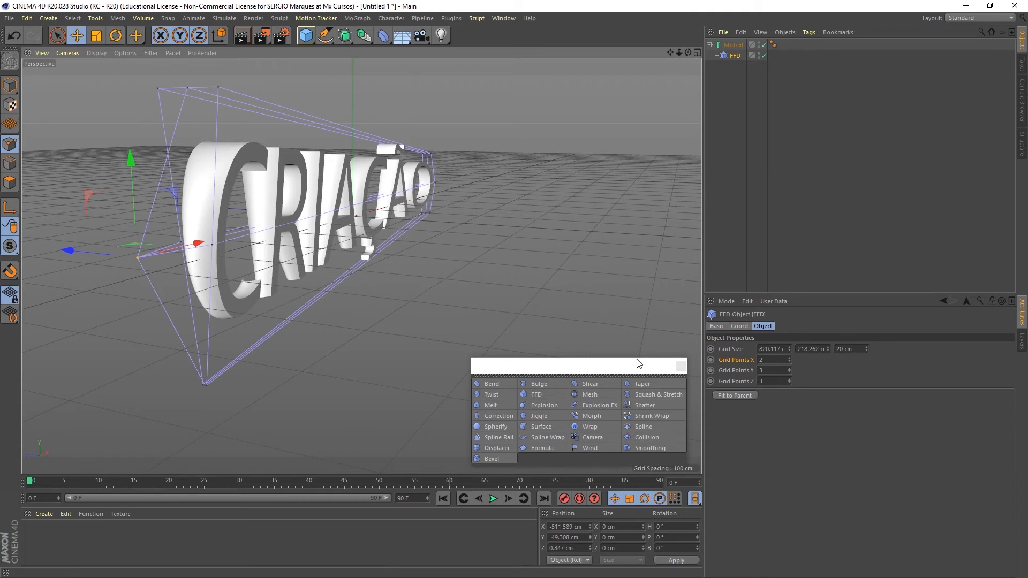
pyautogui.click(788, 382)
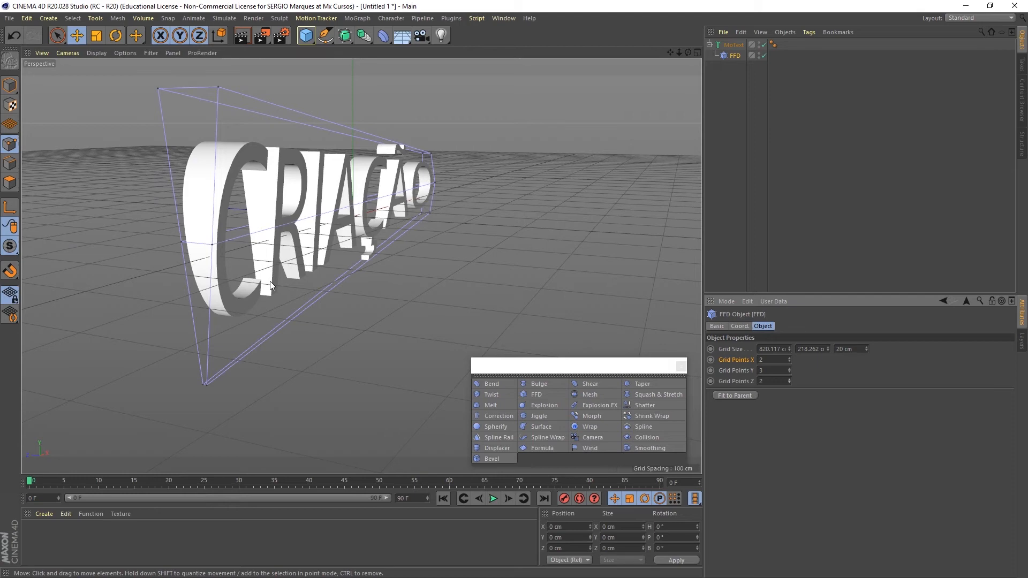
# - Set the FFD deformer's grid points in Y to 2 for the cage around the text
pyautogui.keyDown('alt'); pyautogui.moveTo(270, 281); pyautogui.dragTo(342, 270); pyautogui.keyUp('alt')
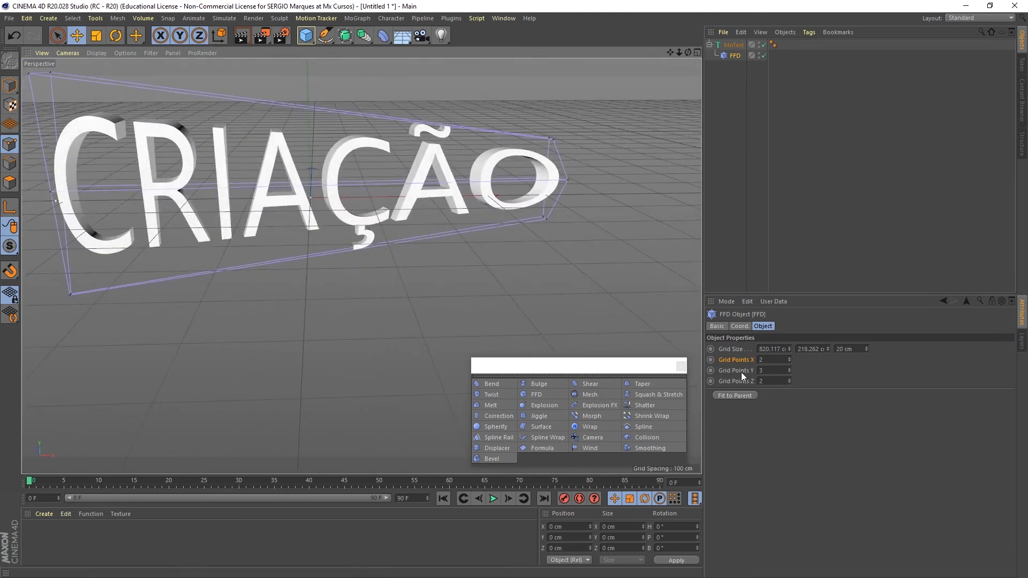
pyautogui.click(788, 373)
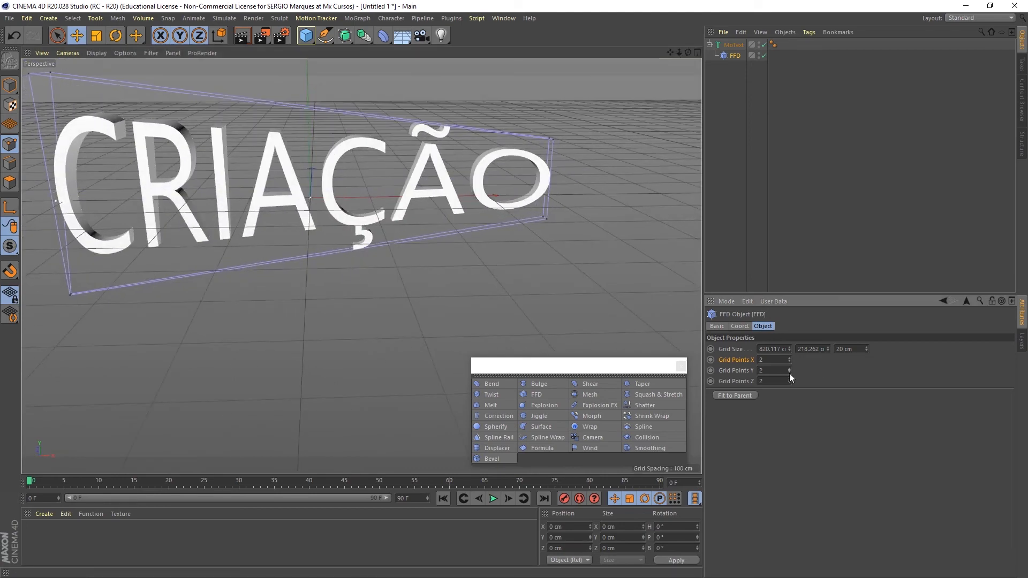
pyautogui.keyDown('alt'); pyautogui.moveTo(381, 192); pyautogui.dragTo(419, 255, button='right'); pyautogui.keyUp('alt')
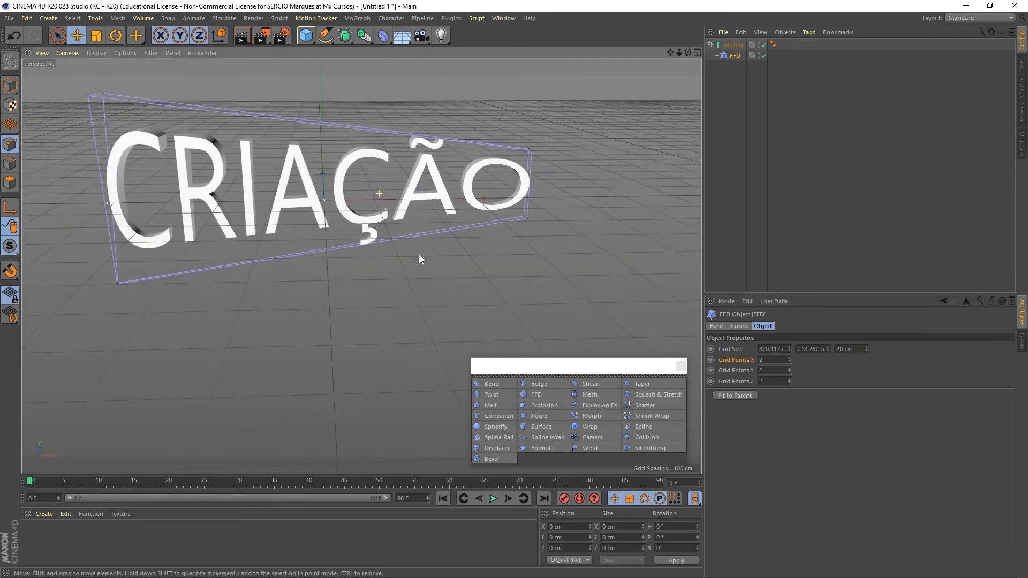
pyautogui.keyDown('alt'); pyautogui.moveTo(401, 224); pyautogui.dragTo(479, 280, button='middle'); pyautogui.keyUp('alt')
pyautogui.keyDown('alt'); pyautogui.moveTo(486, 294); pyautogui.dragTo(528, 303); pyautogui.keyUp('alt')
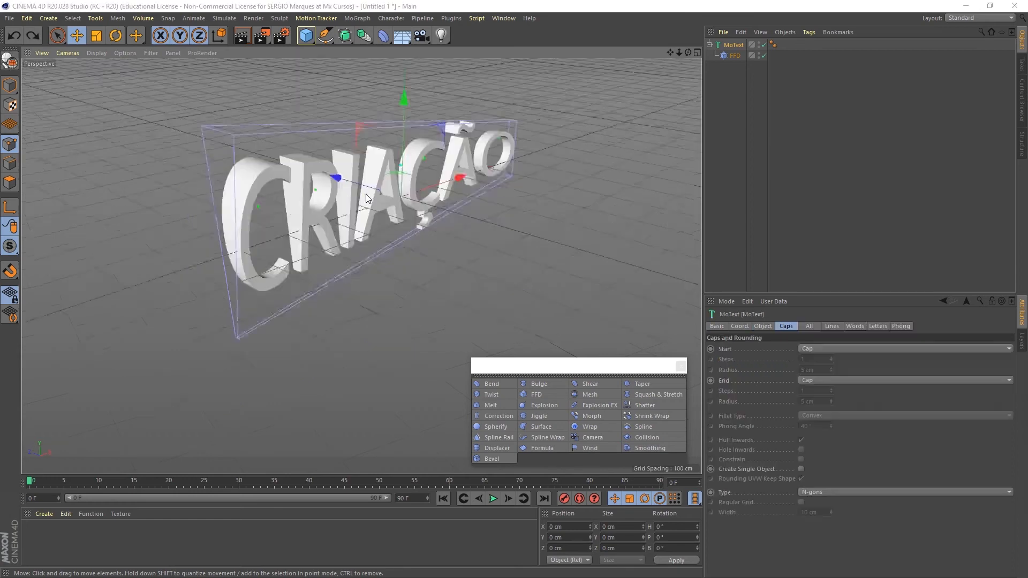
# - Switch the perspective view's display to Gouraud Shading (Lines) to show the text's polygon mesh
pyautogui.scroll(5, 370, 191)
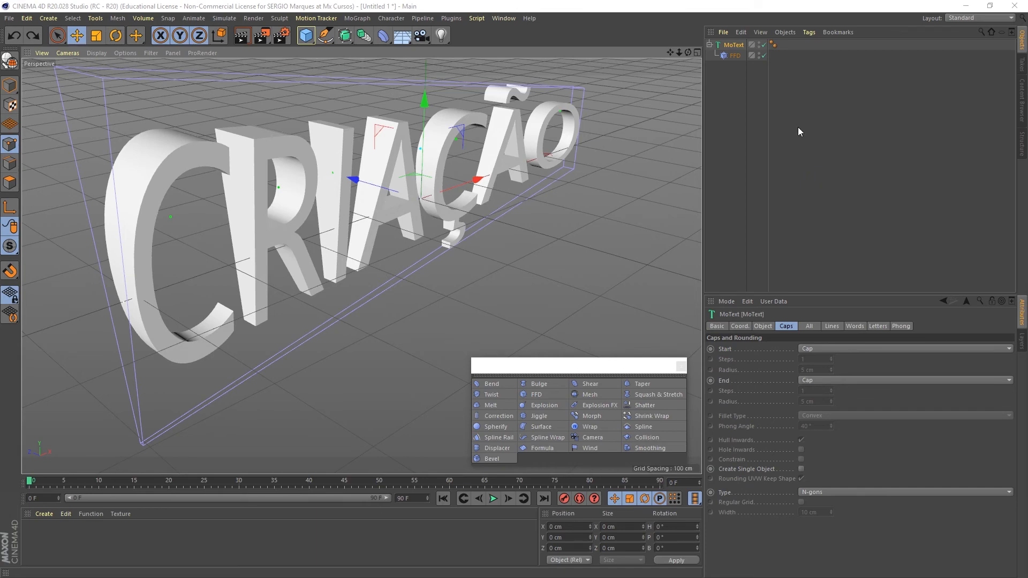
pyautogui.click(105, 52)
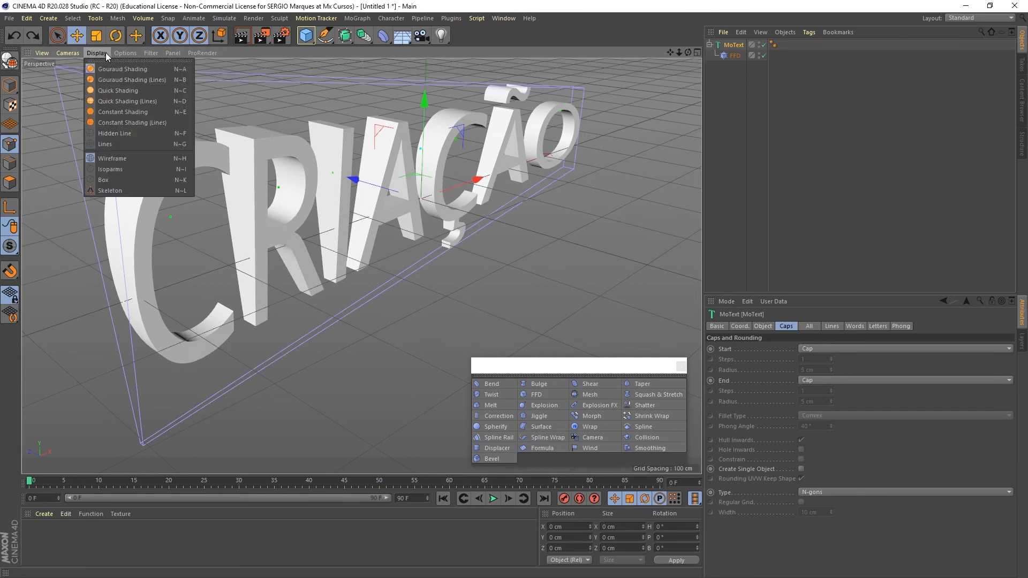
pyautogui.click(130, 81)
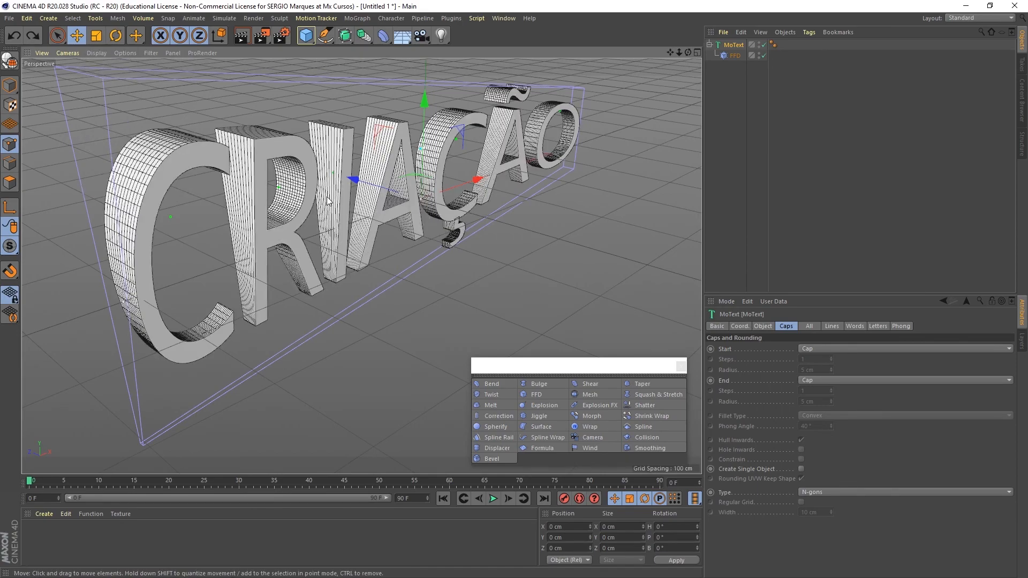
# - Set the MoText caps type to Quadrangles with Regular Grid enabled and a grid width of 2 cm
pyautogui.keyDown('alt'); pyautogui.moveTo(335, 306); pyautogui.dragTo(209, 147); pyautogui.keyUp('alt')
pyautogui.scroll(2, 209, 145)
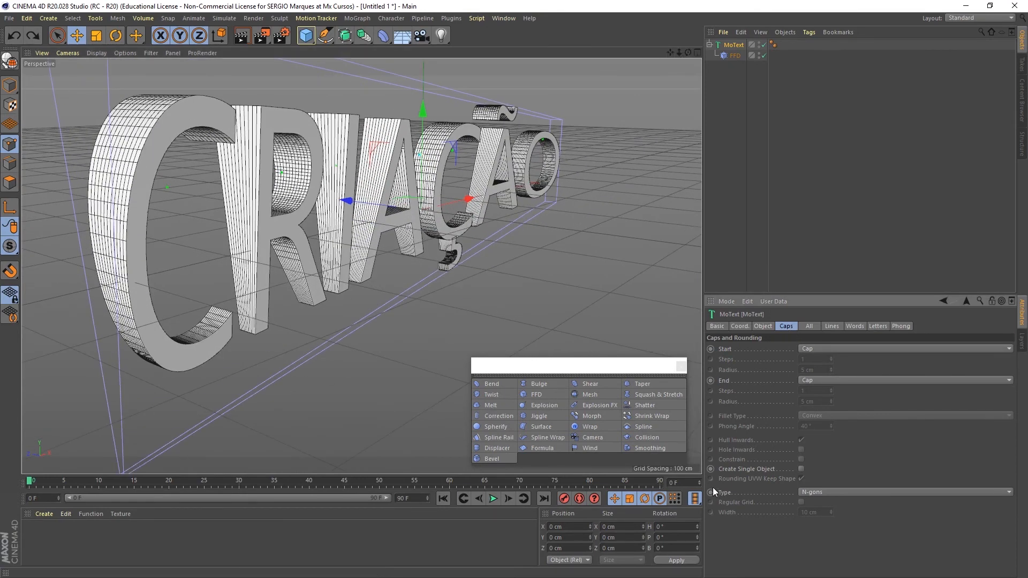
pyautogui.click(816, 494)
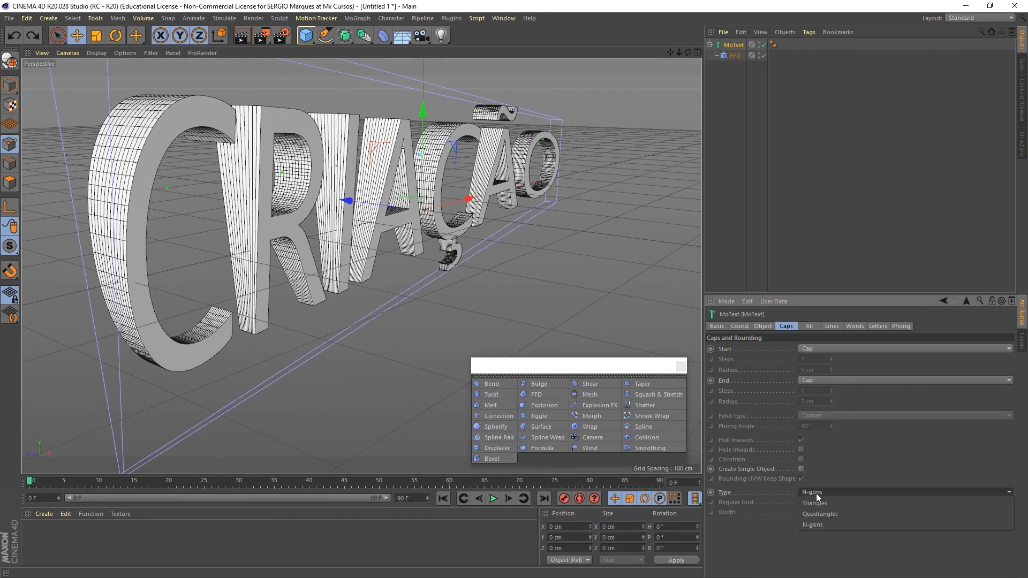
pyautogui.click(840, 514)
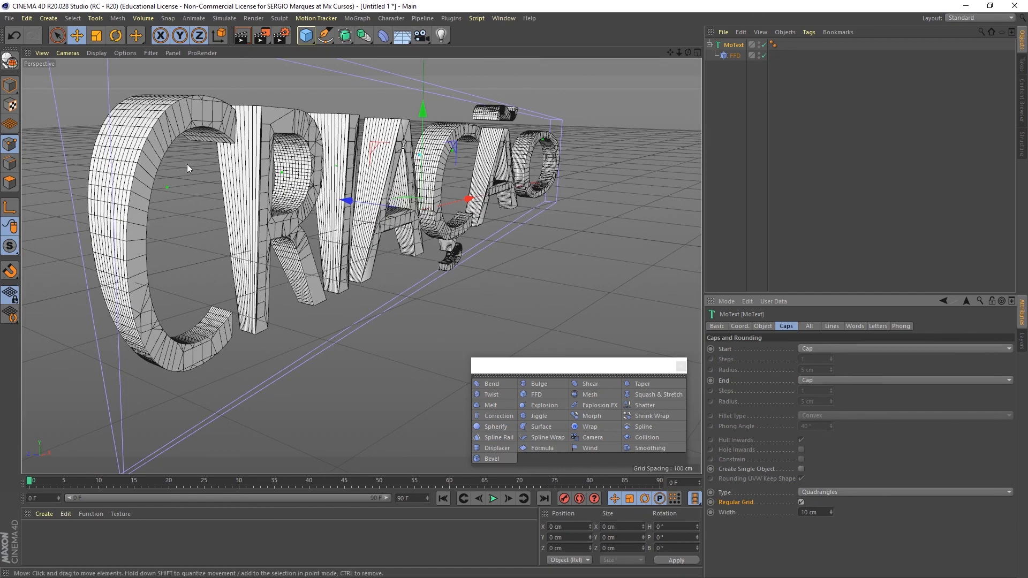
pyautogui.moveTo(831, 513); pyautogui.dragTo(831, 515)
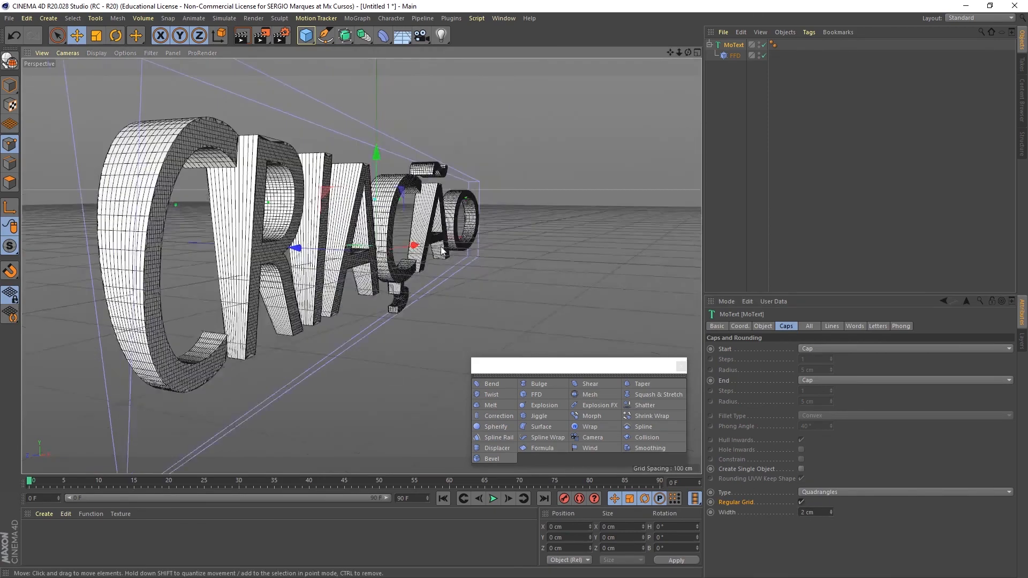
pyautogui.keyDown('alt'); pyautogui.moveTo(442, 250); pyautogui.dragTo(418, 194); pyautogui.keyUp('alt')
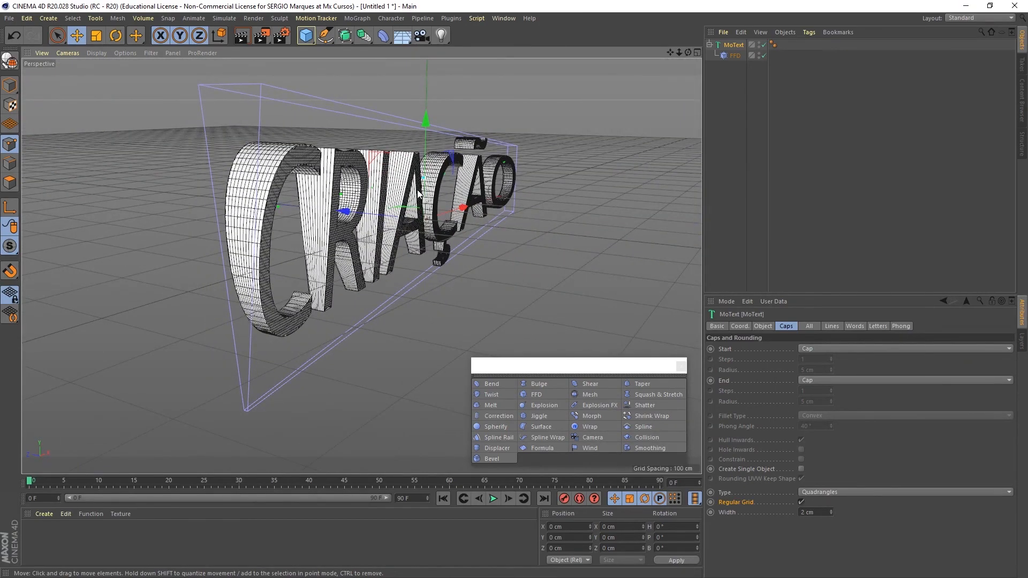